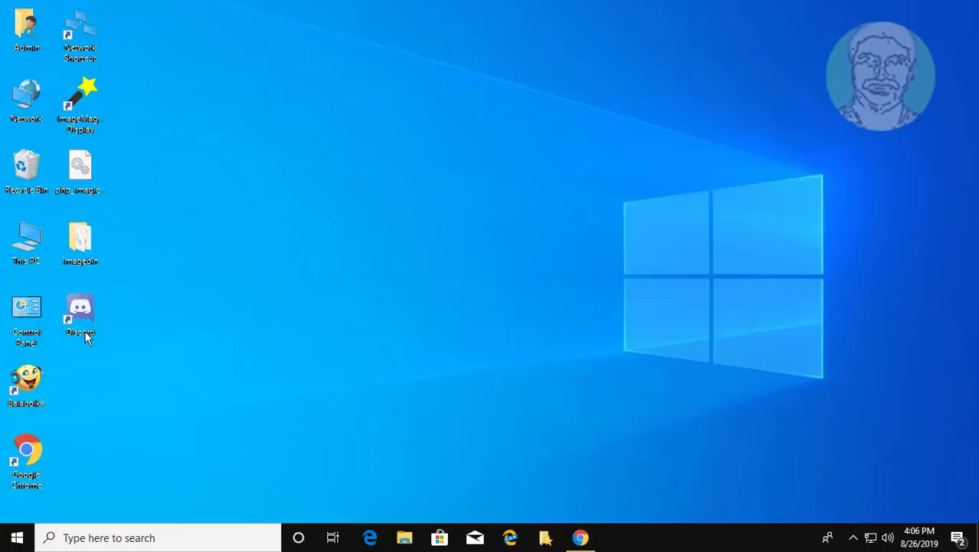
Step: Search Windows for 'control panel' and open the Control Panel best match
left_click(91, 537)
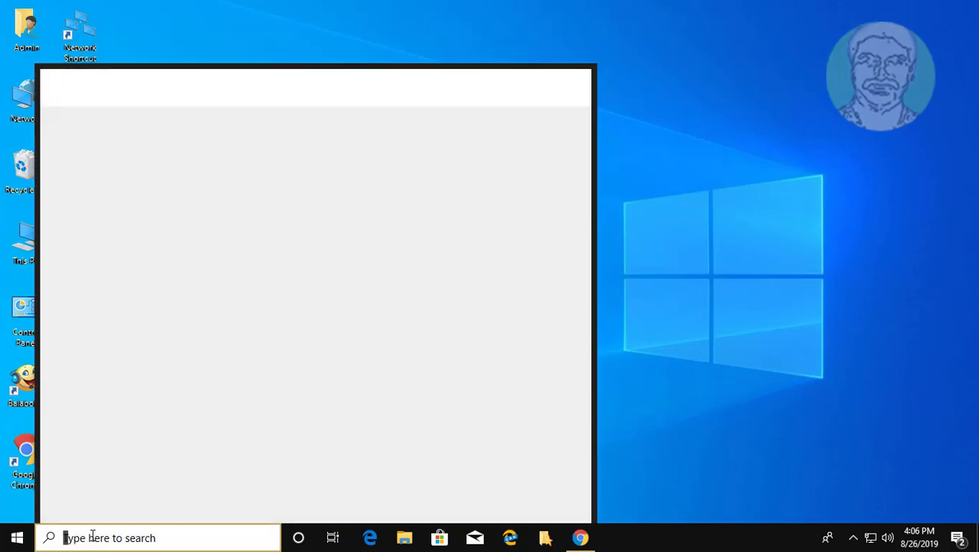
type("d")
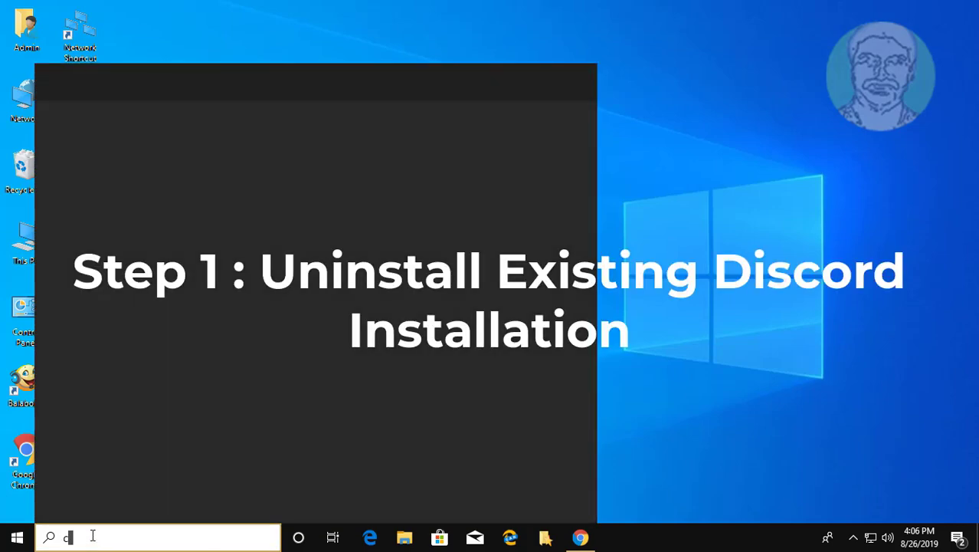
type("ontr")
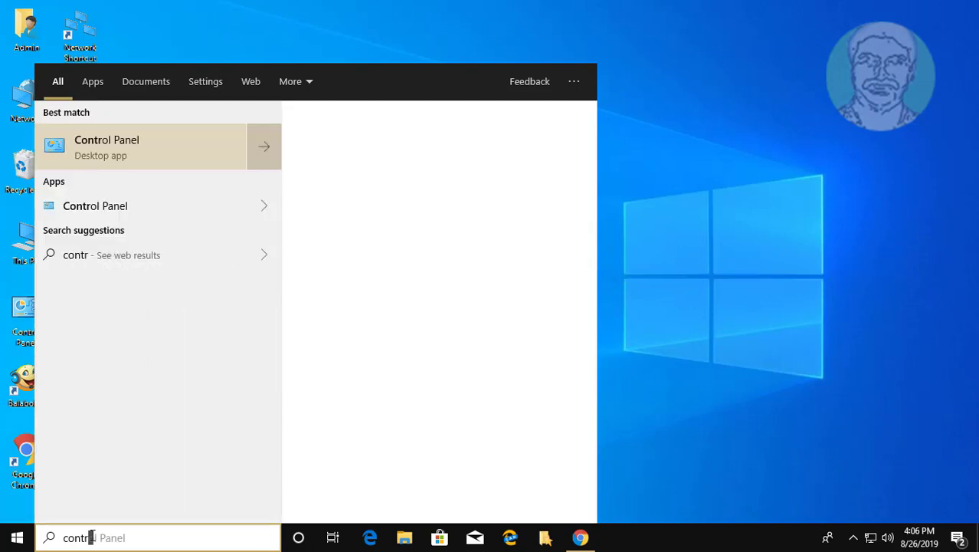
type("ol panel")
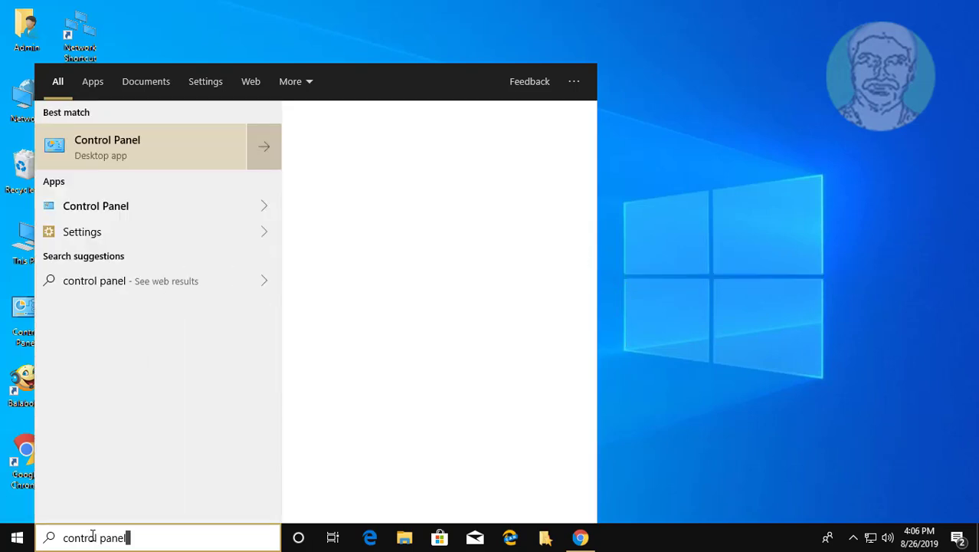
left_click(141, 160)
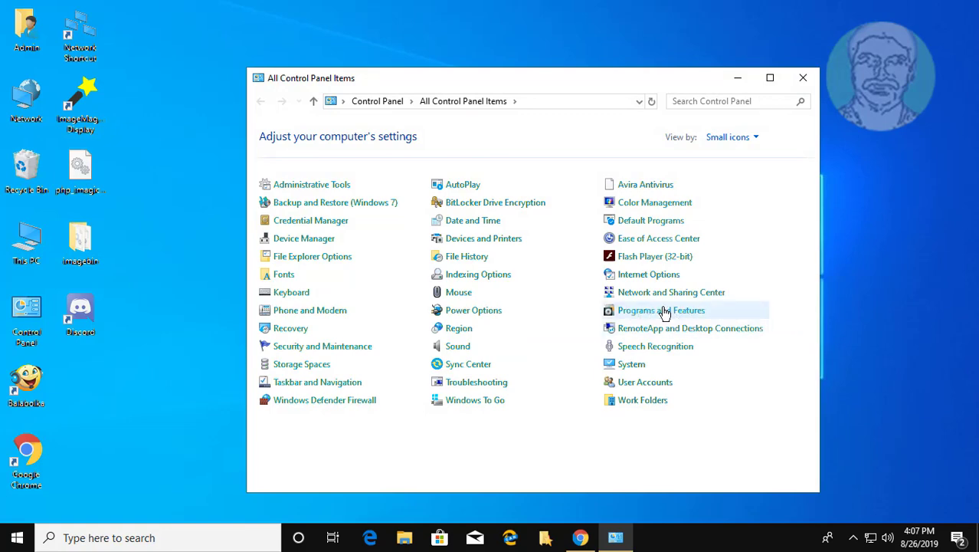
Step: Uninstall Discord in Programs and Features, answering Yes to remove it from the list
left_click(664, 310)
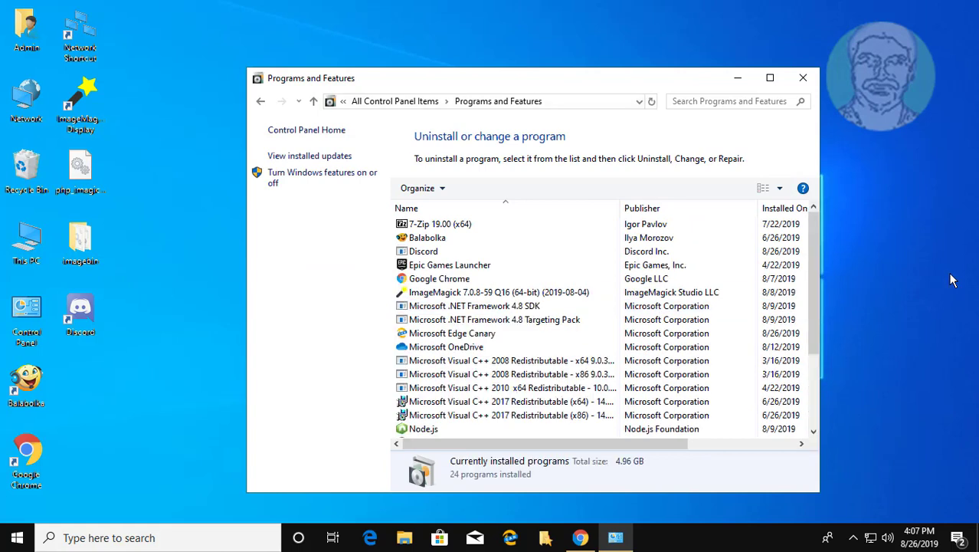
left_click(429, 253)
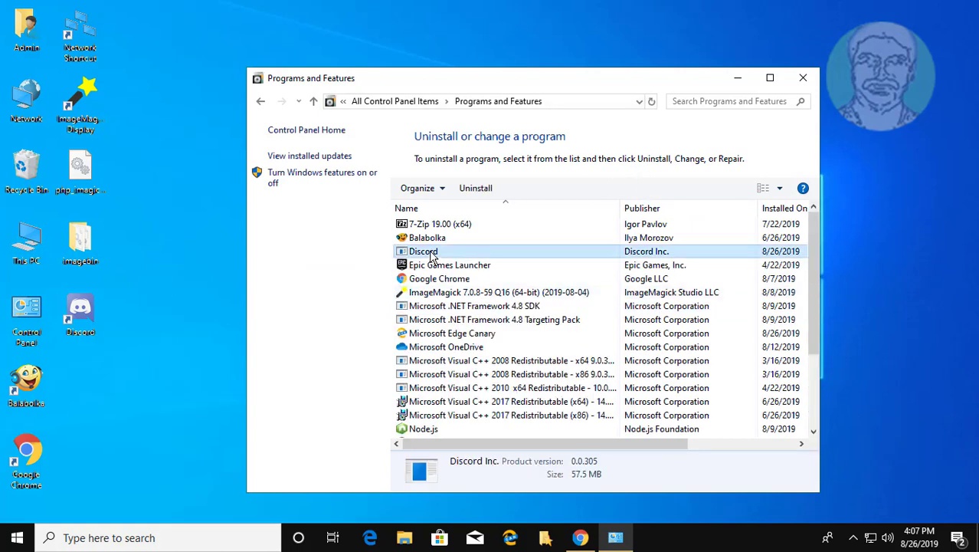
left_click(472, 192)
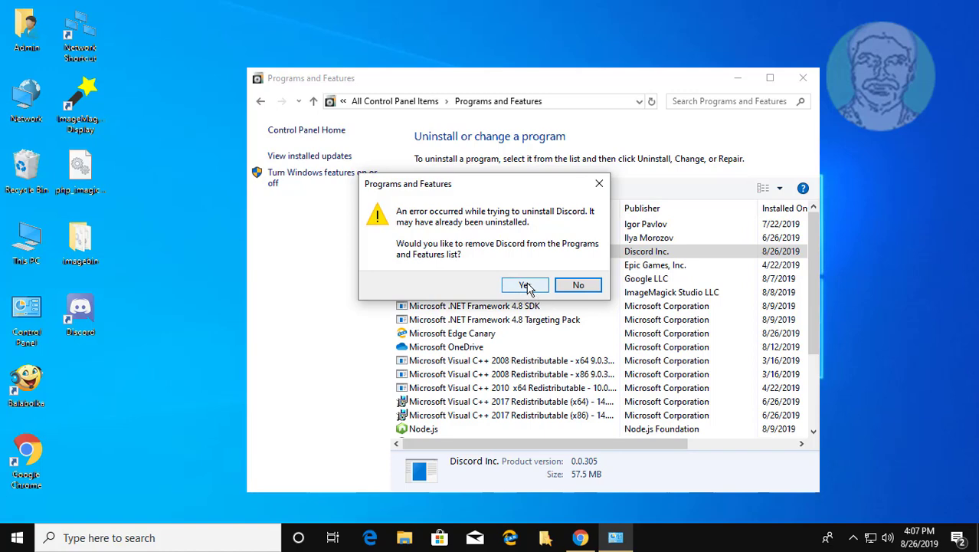
left_click(526, 286)
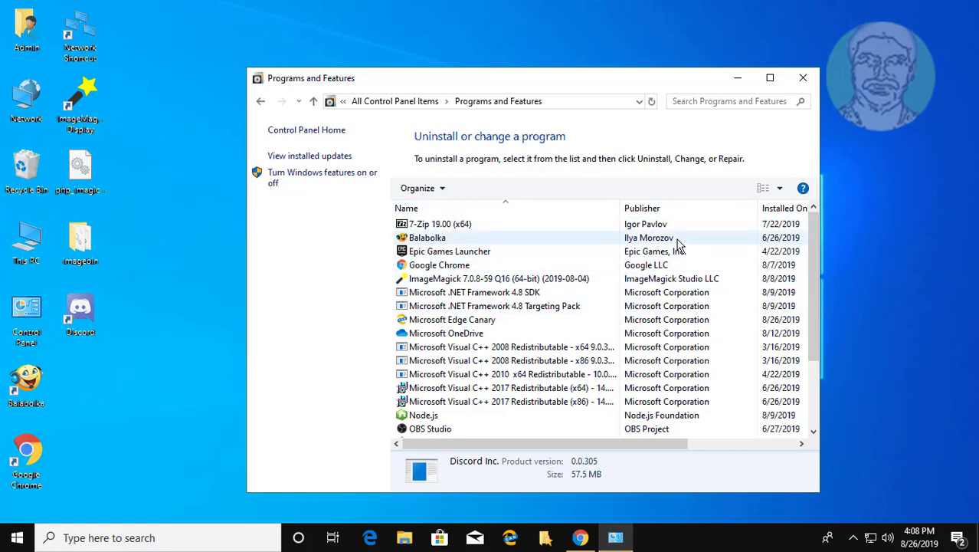
Step: Close Programs and Features and launch Task Manager from the taskbar menu
left_click(803, 84)
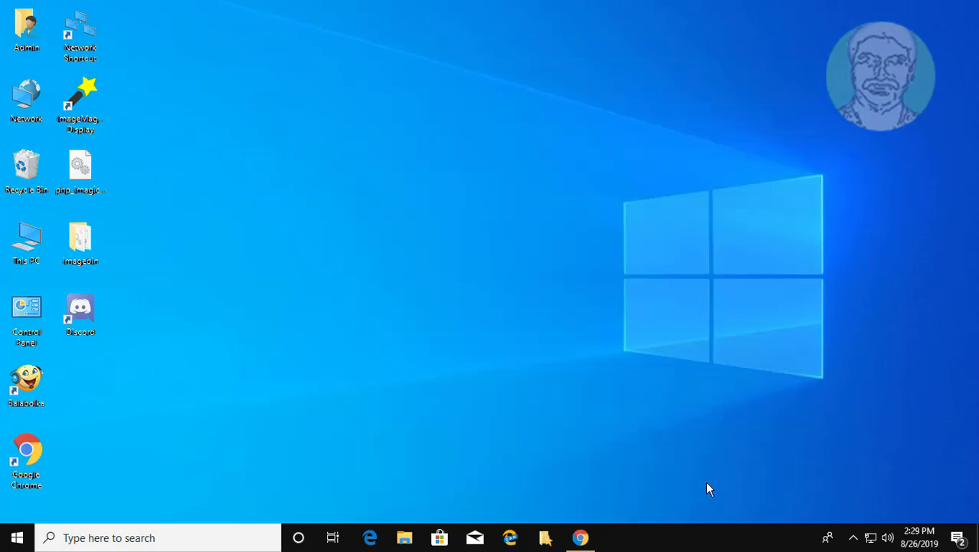
right_click(739, 544)
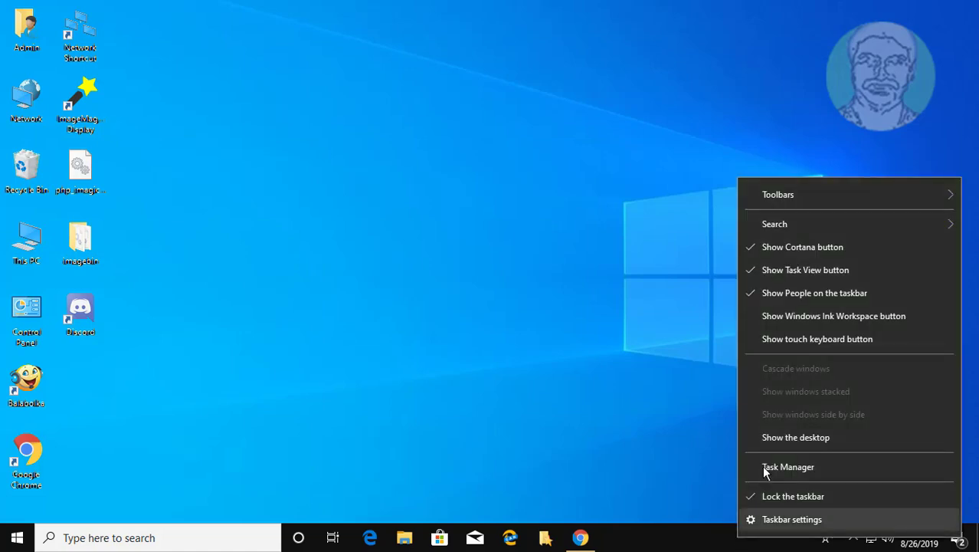
left_click(789, 468)
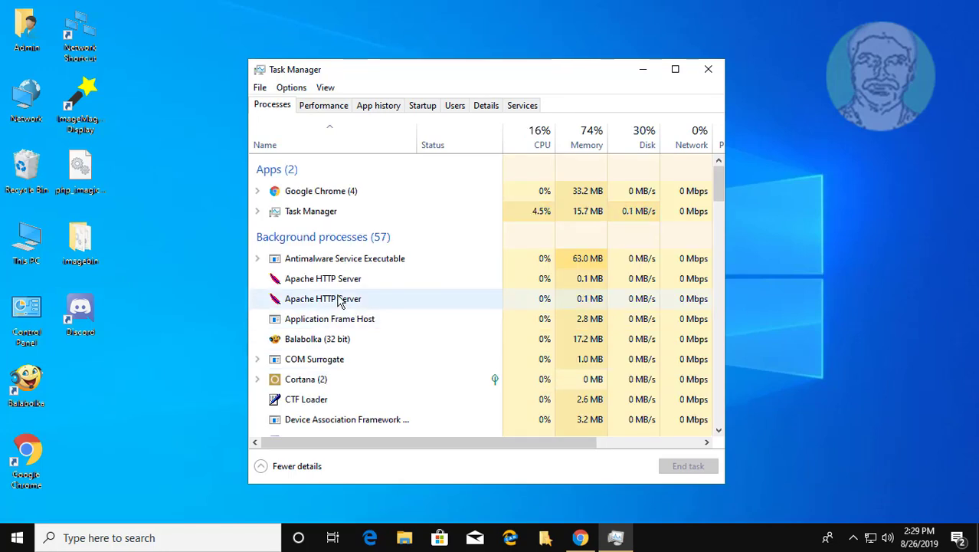
Step: End both Discord (32 bit) processes in Task Manager's Processes list
key("d")
scroll(339, 300, "down", 1)
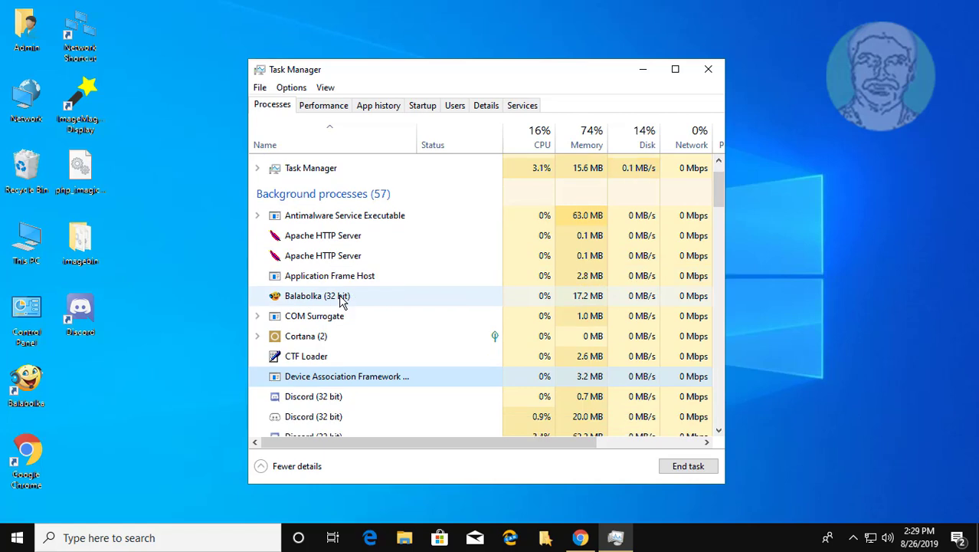
scroll(339, 301, "down", 2)
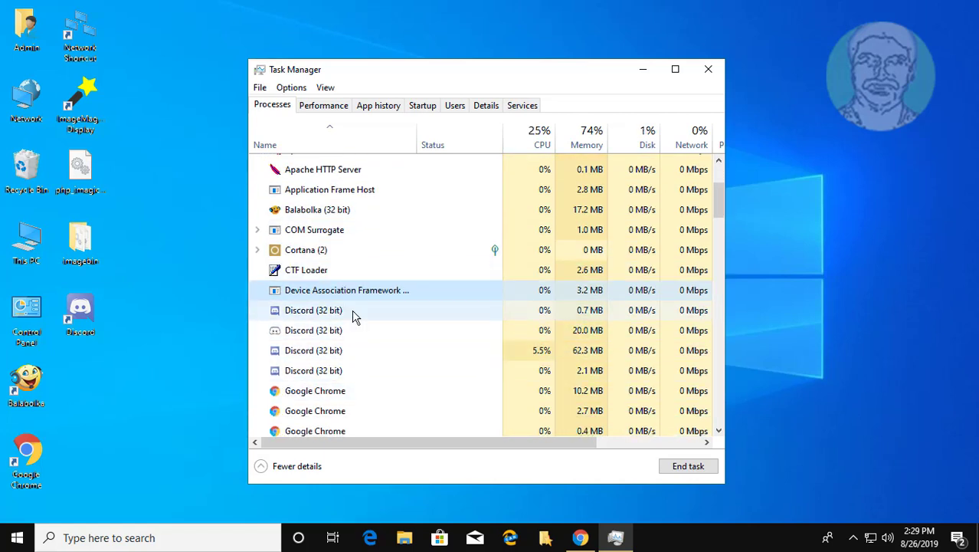
scroll(355, 317, "down", 1)
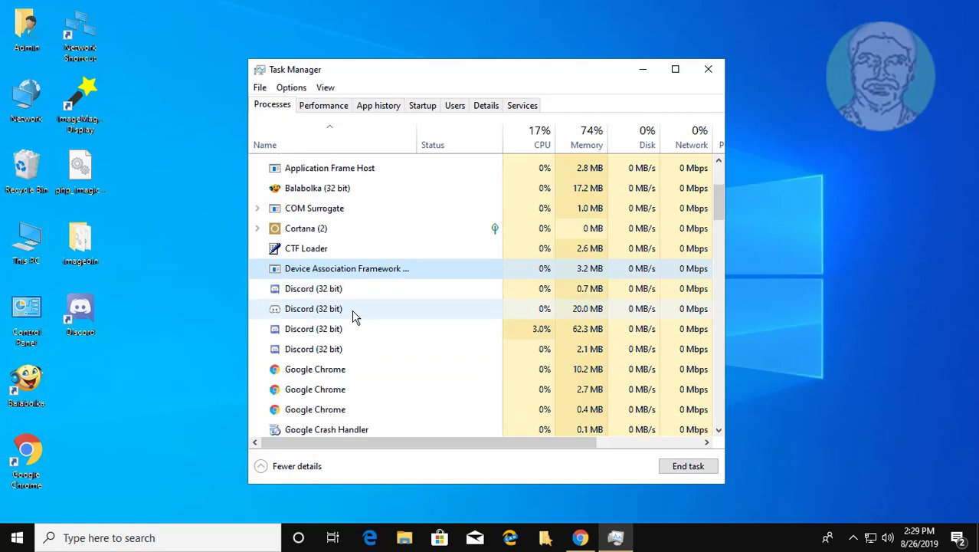
right_click(305, 293)
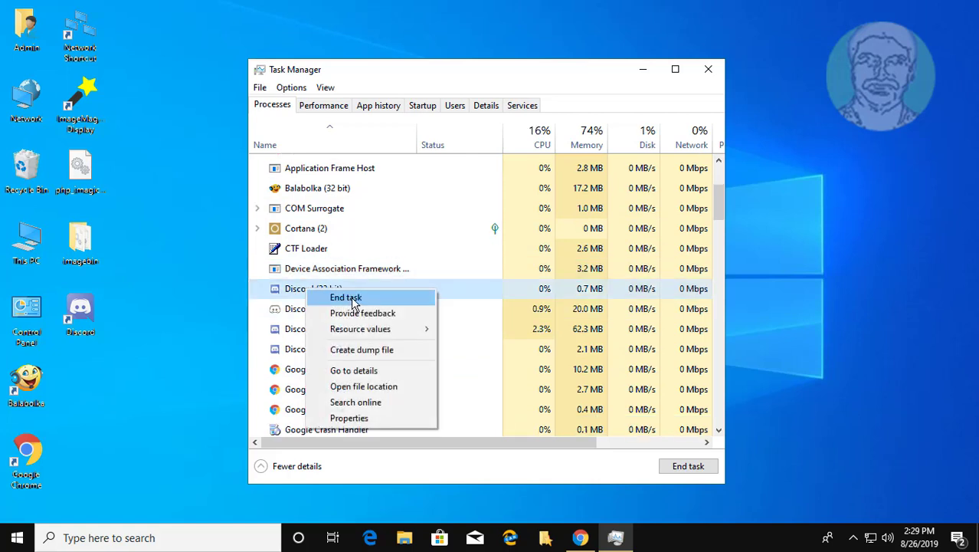
left_click(353, 304)
right_click(327, 293)
left_click(376, 305)
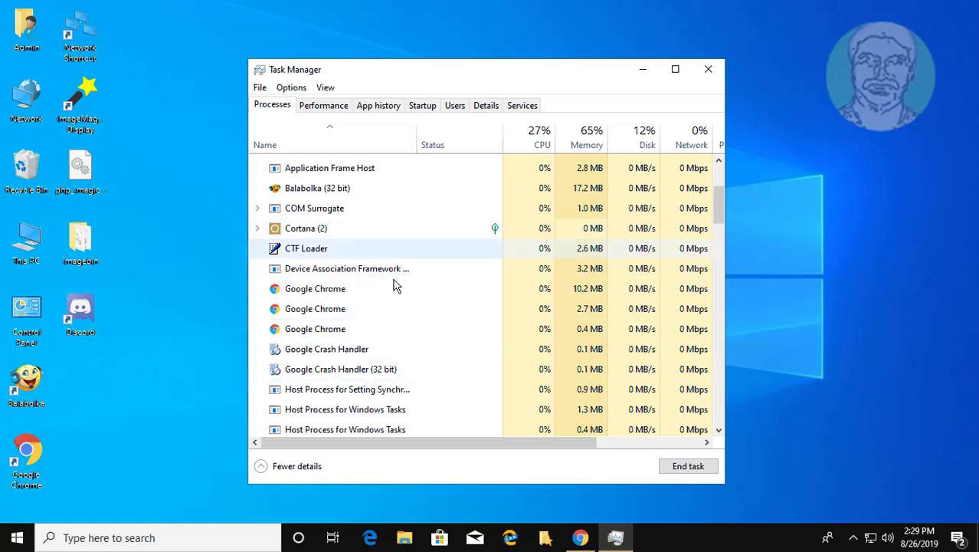
Step: Close Task Manager and open %appdata% from the Run prompt
left_click(707, 71)
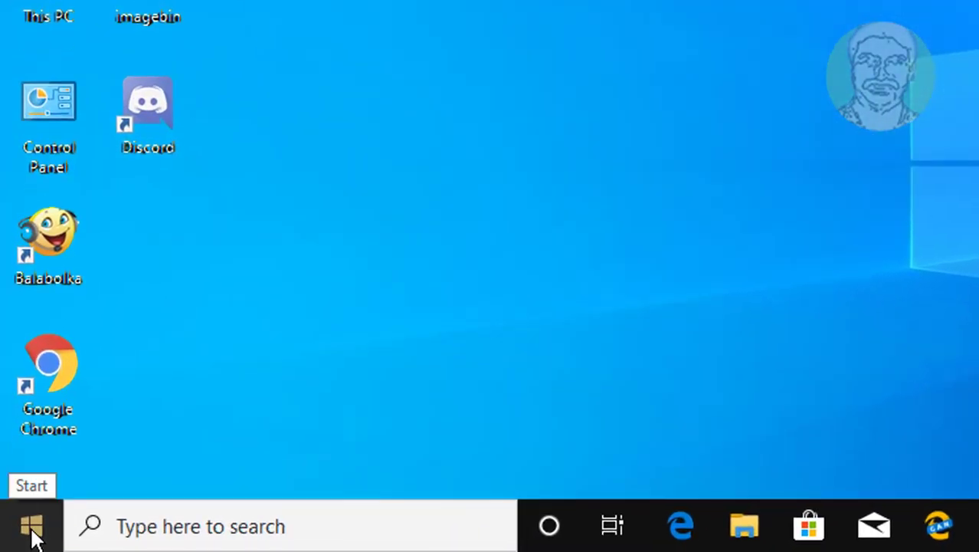
right_click(32, 536)
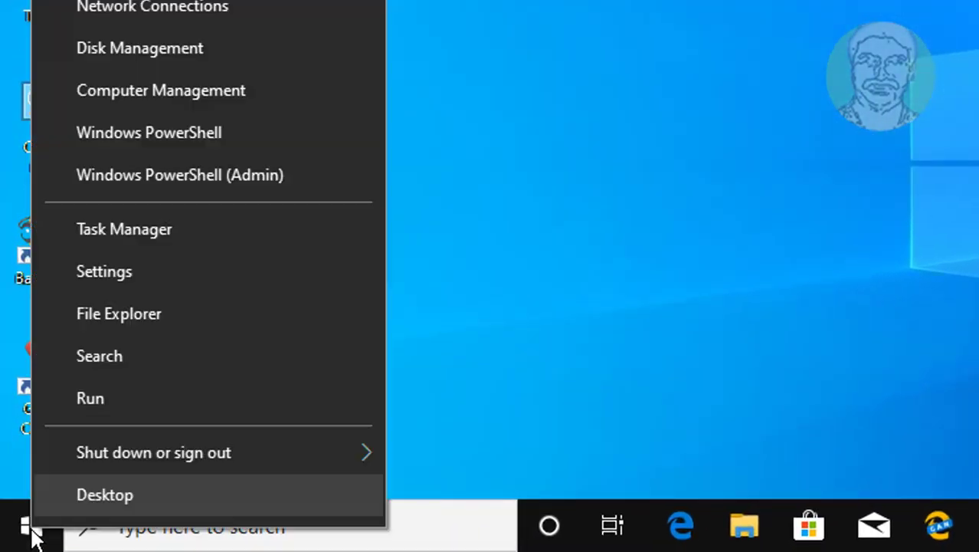
left_click(124, 394)
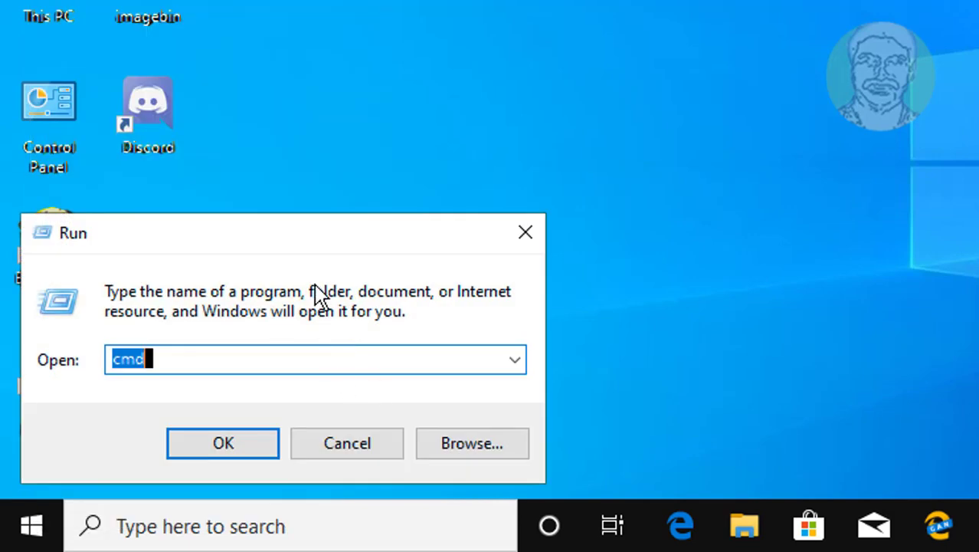
type("%ap")
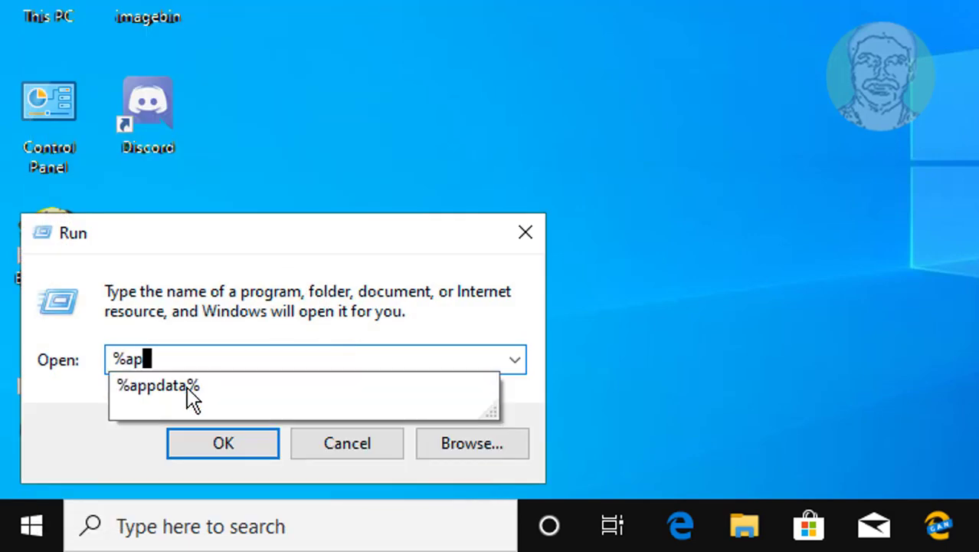
type("pdata")
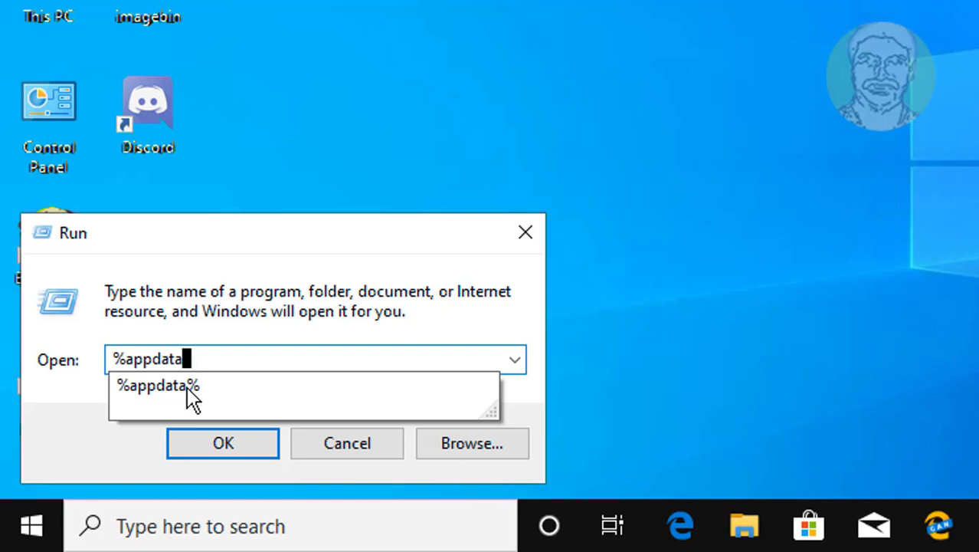
left_click(191, 397)
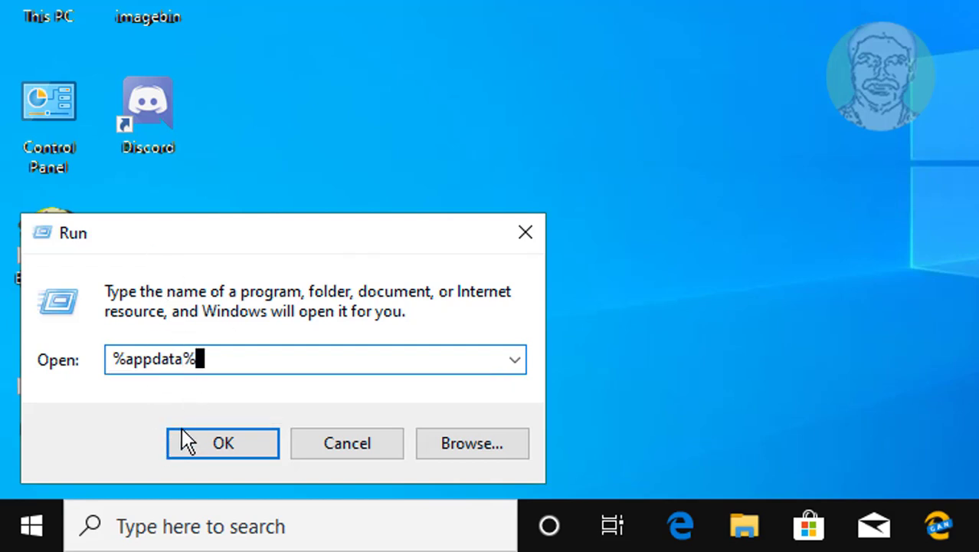
left_click(211, 448)
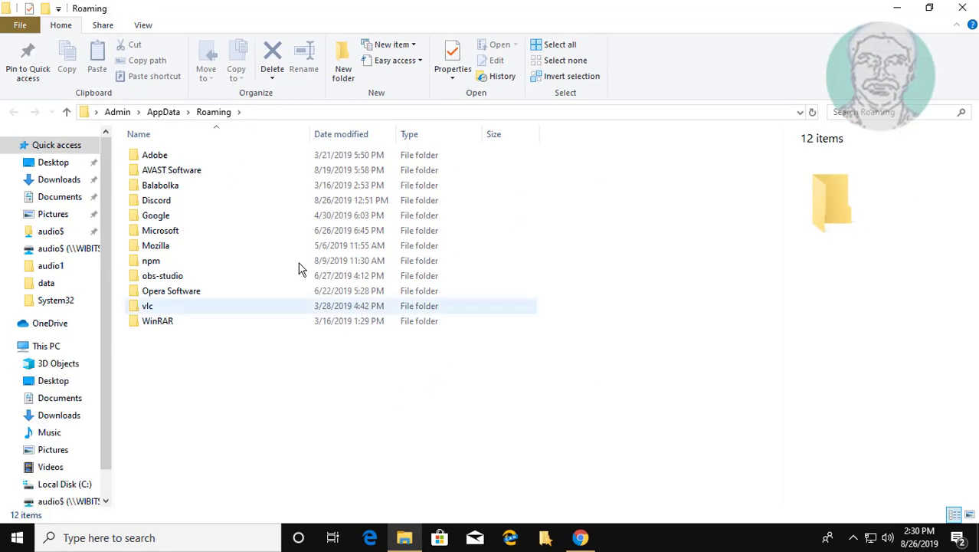
Step: Delete the Discord folder from AppData\Roaming
left_click(164, 203)
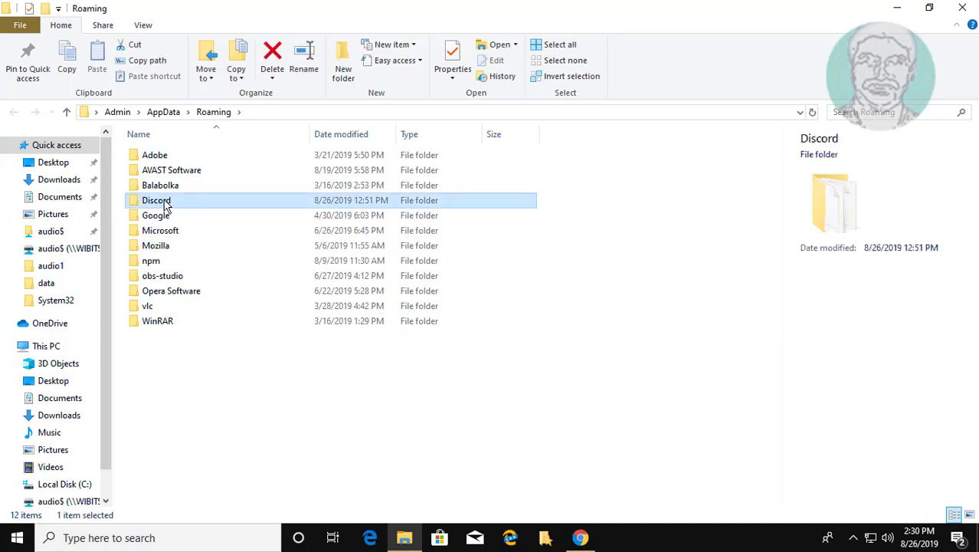
right_click(175, 205)
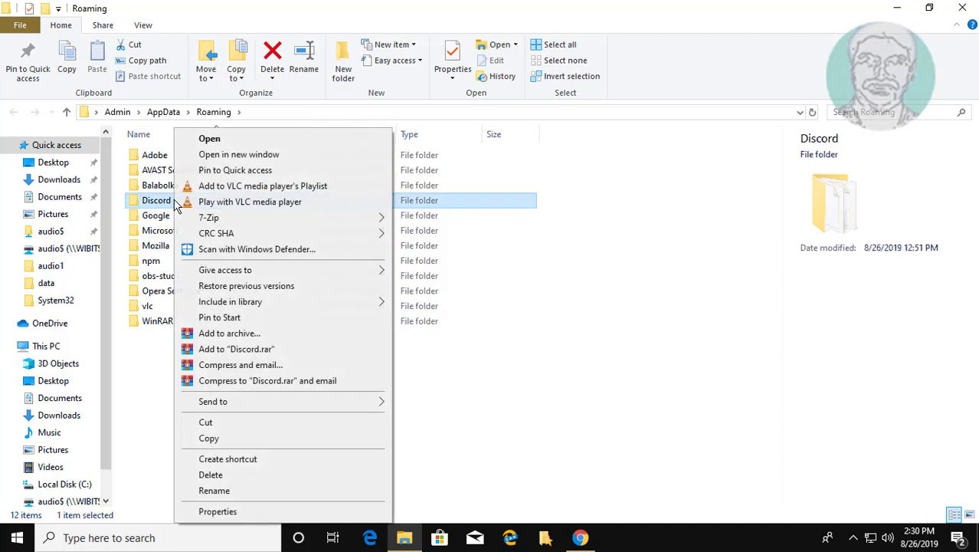
left_click(227, 476)
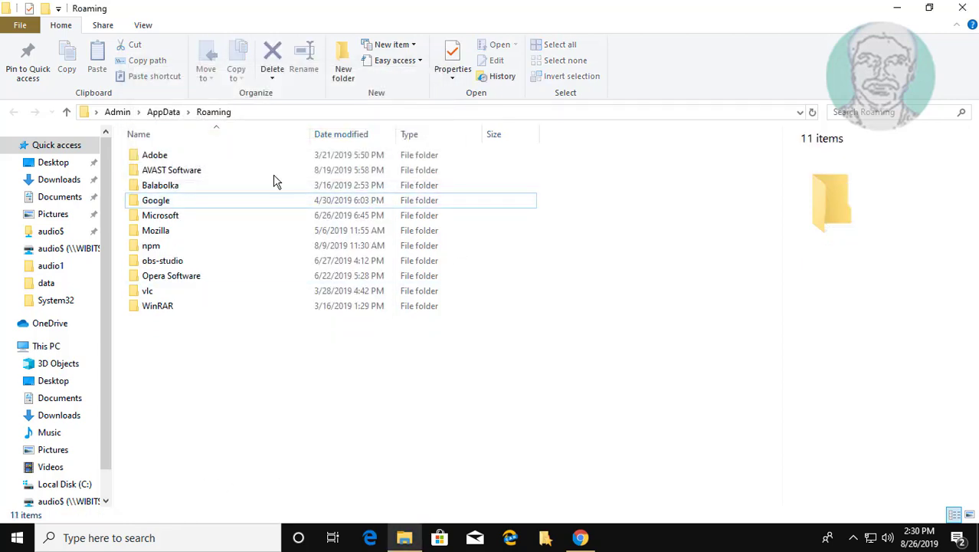
Step: Close the Roaming window and open %localappdata% from the Run prompt
left_click(963, 8)
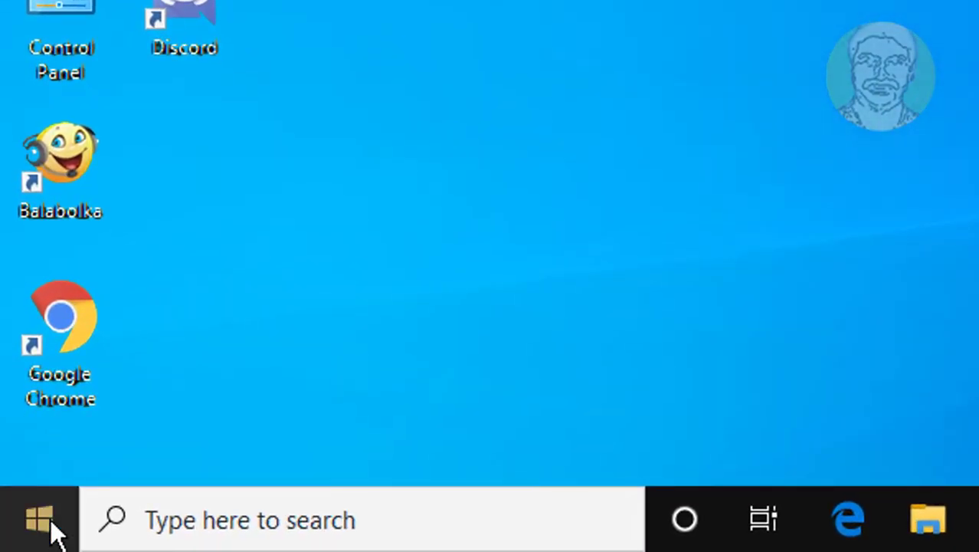
right_click(42, 528)
left_click(194, 373)
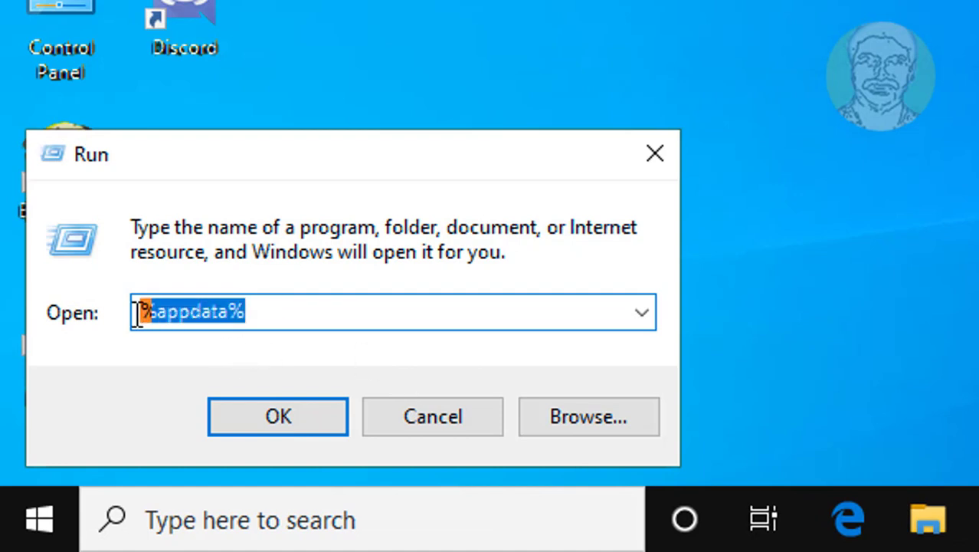
key("BackSpace")
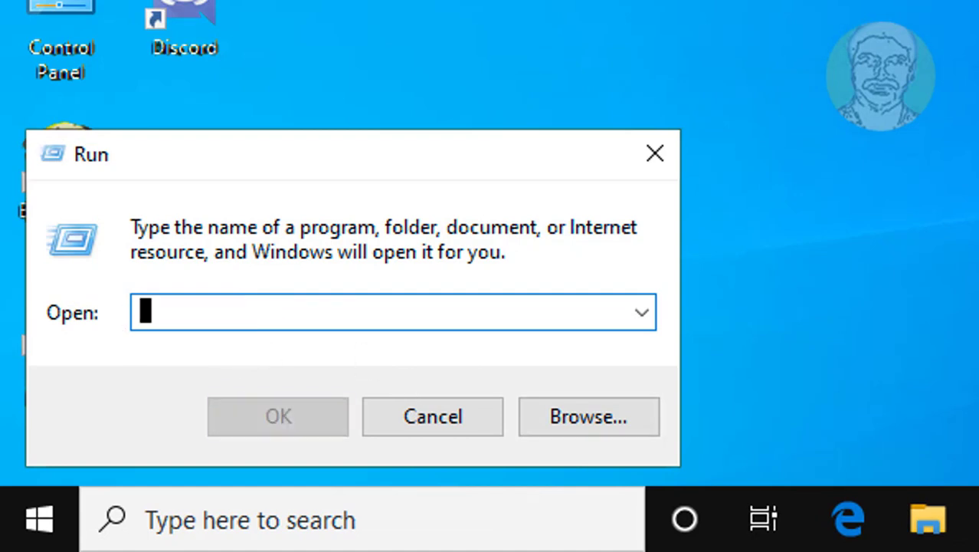
type("%")
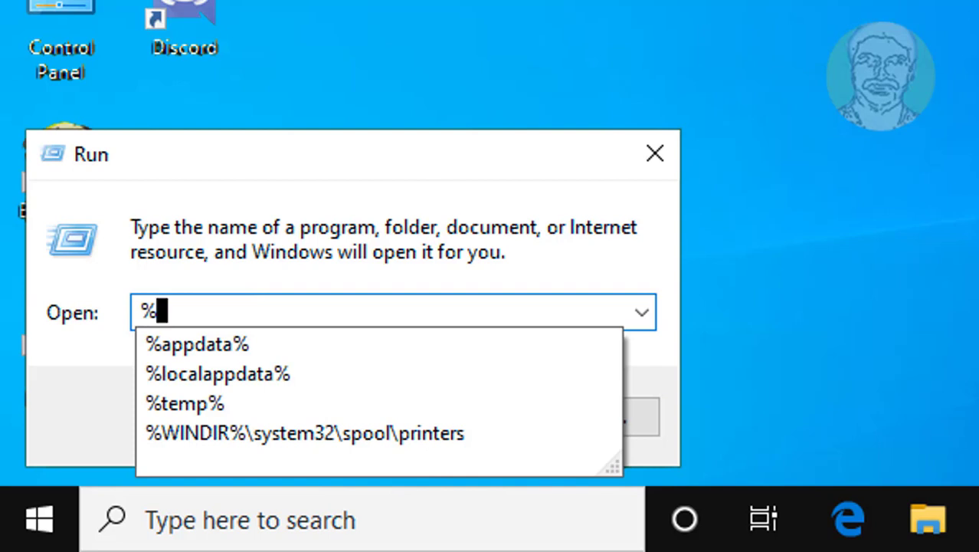
type("localapp")
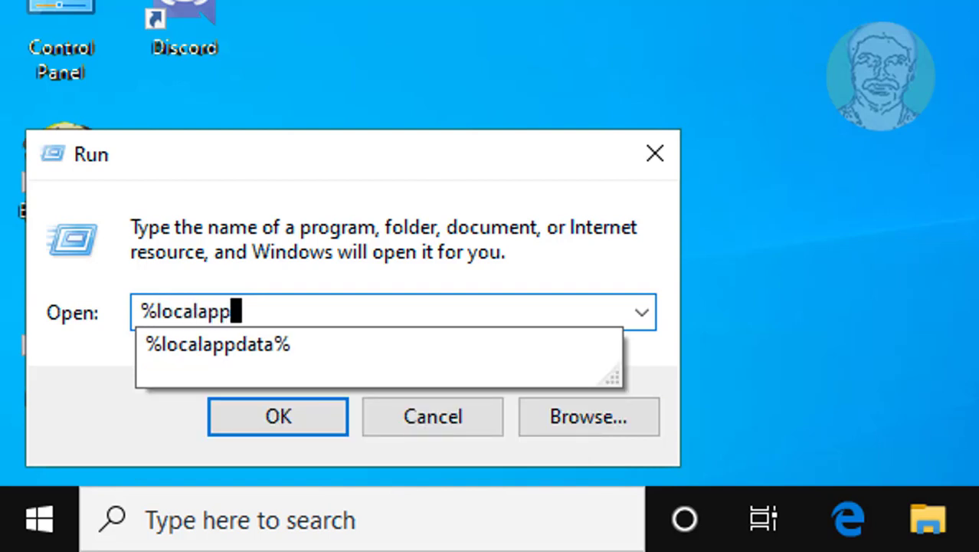
type("data")
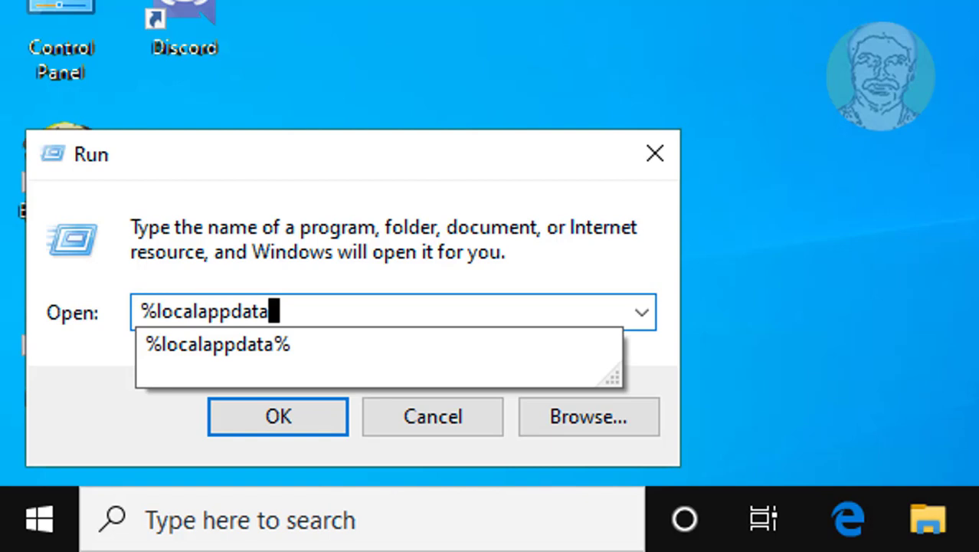
type("%")
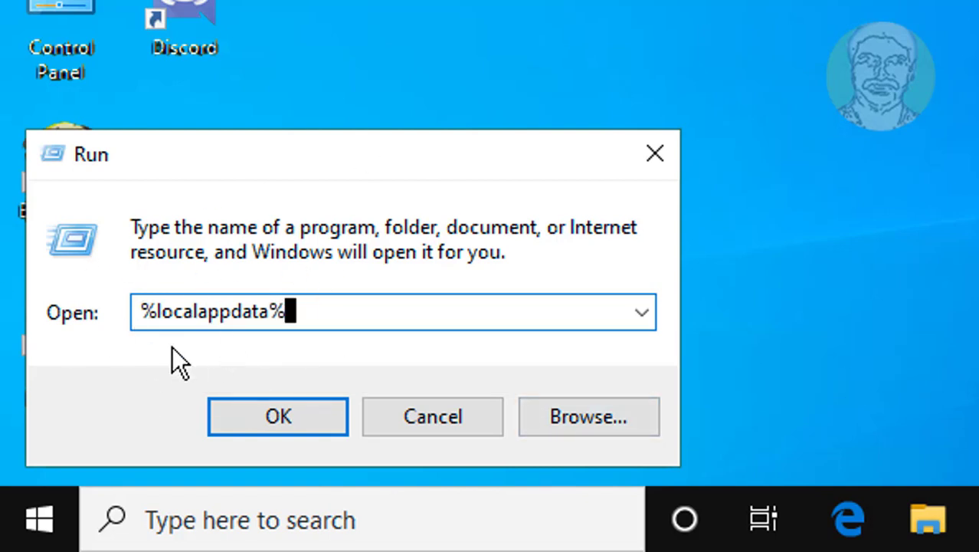
left_click(321, 412)
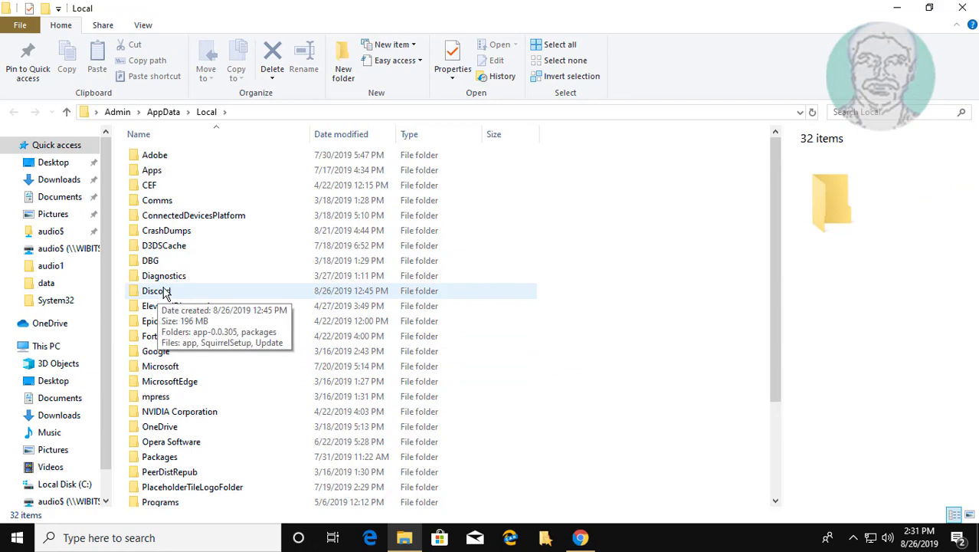
Step: Delete the Discord folder from AppData\Local and close the Explorer window
left_click(164, 292)
right_click(165, 292)
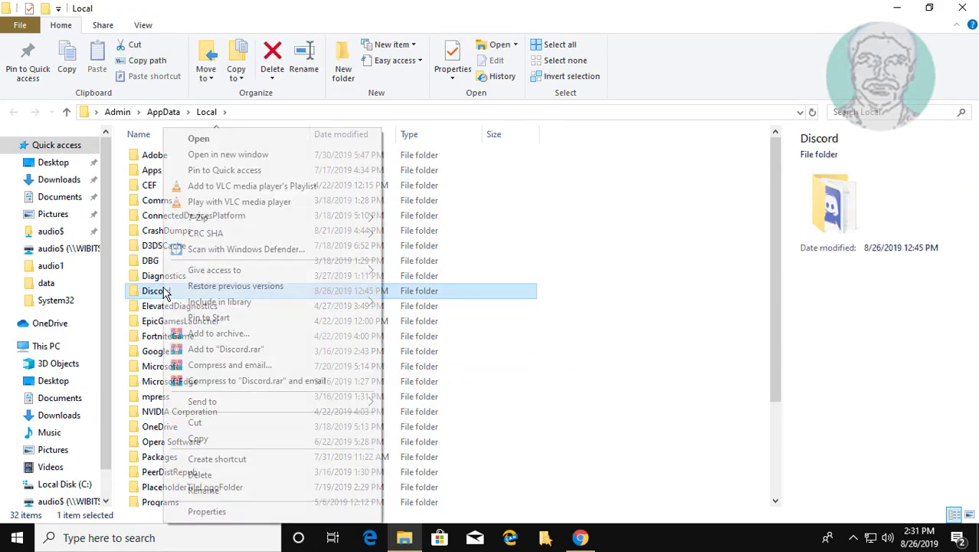
left_click(214, 476)
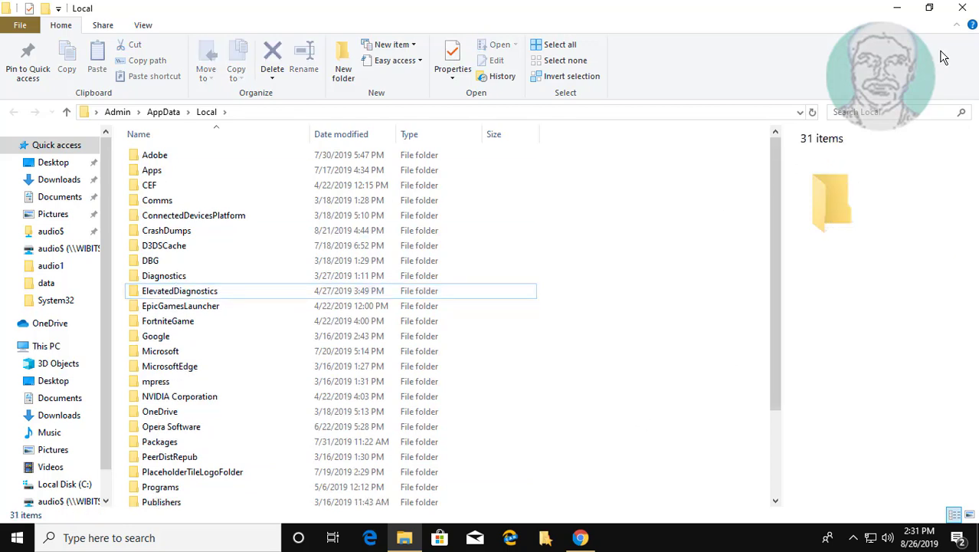
left_click(962, 8)
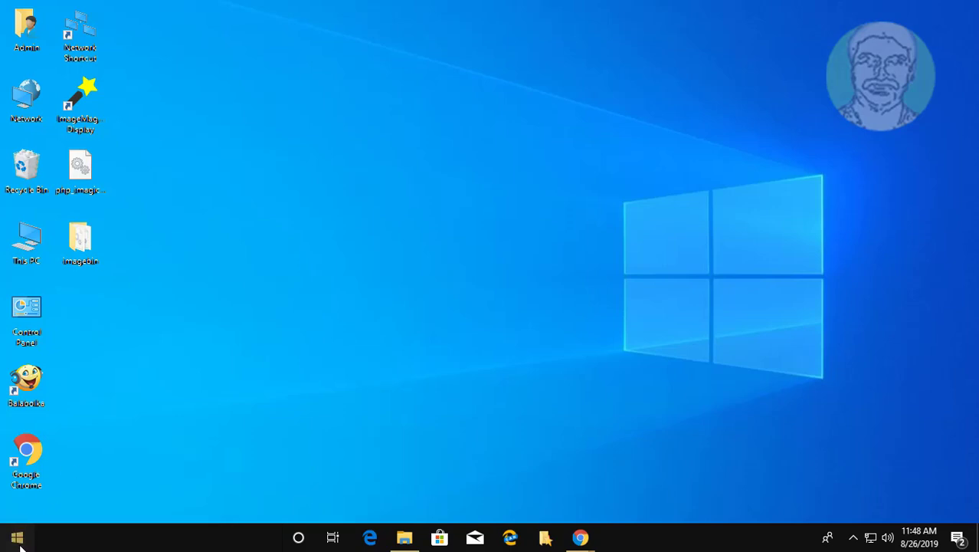
Step: Restart the computer from the Start menu's Power options
left_click(19, 540)
left_click(19, 507)
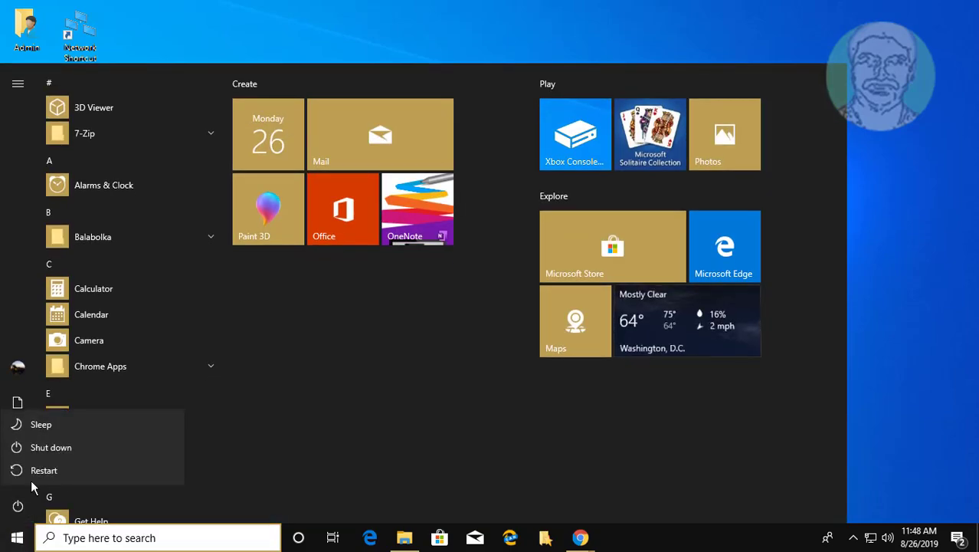
key("Escape")
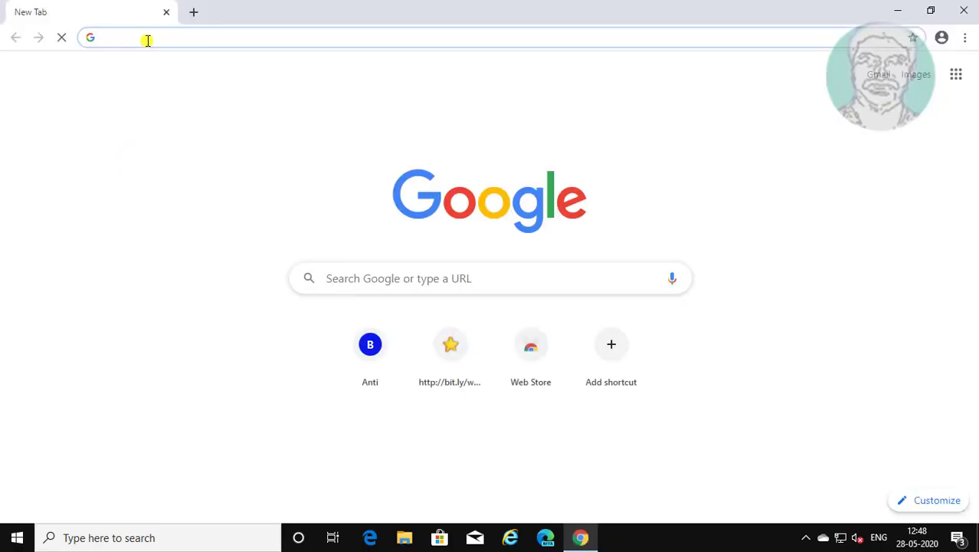
Step: Search 'discord download' and download the Windows installer from discord.com's Downloads page
left_click(146, 40)
type("di")
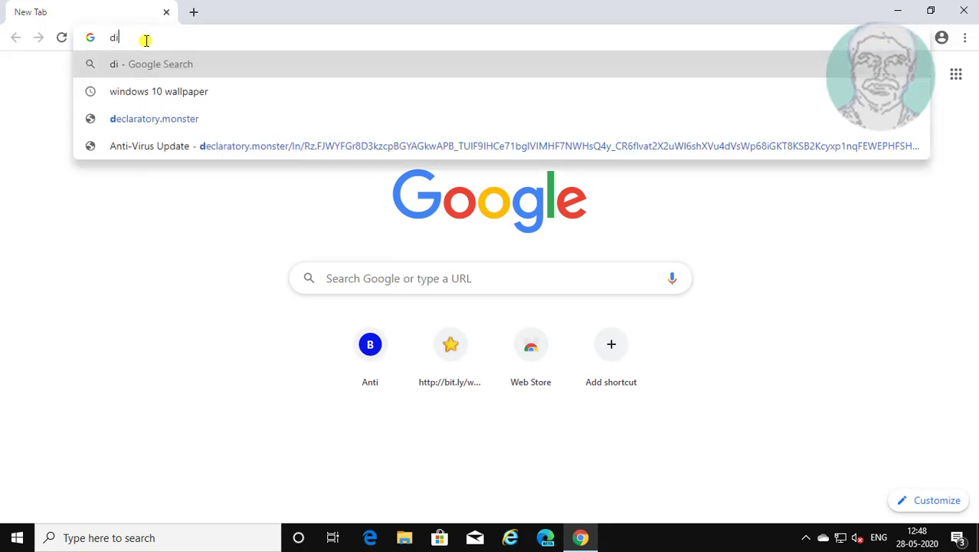
type("scord download")
key("Return")
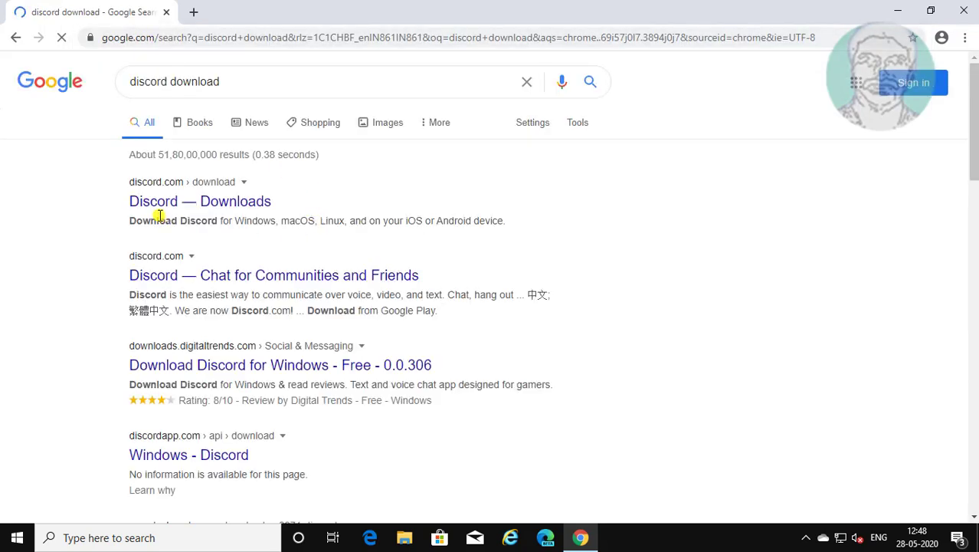
left_click(156, 201)
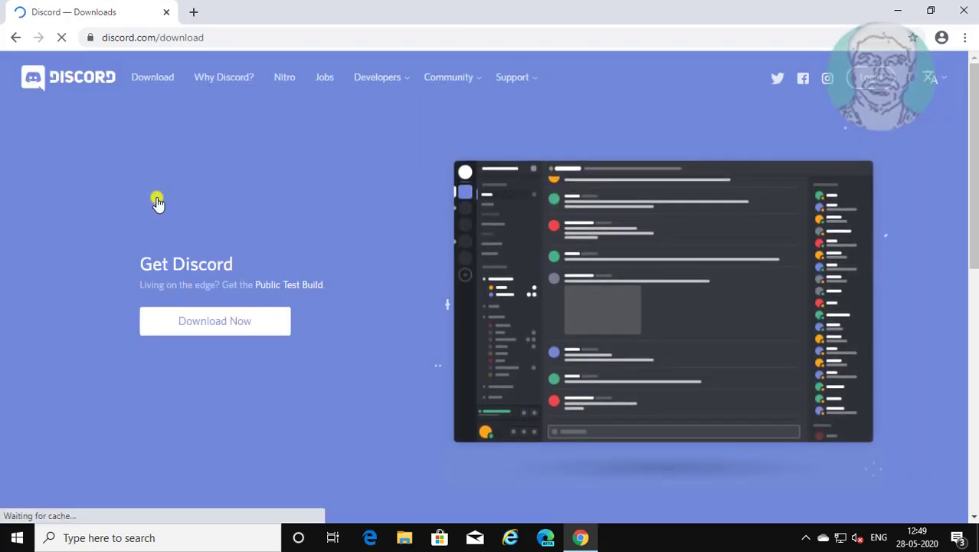
left_click(221, 325)
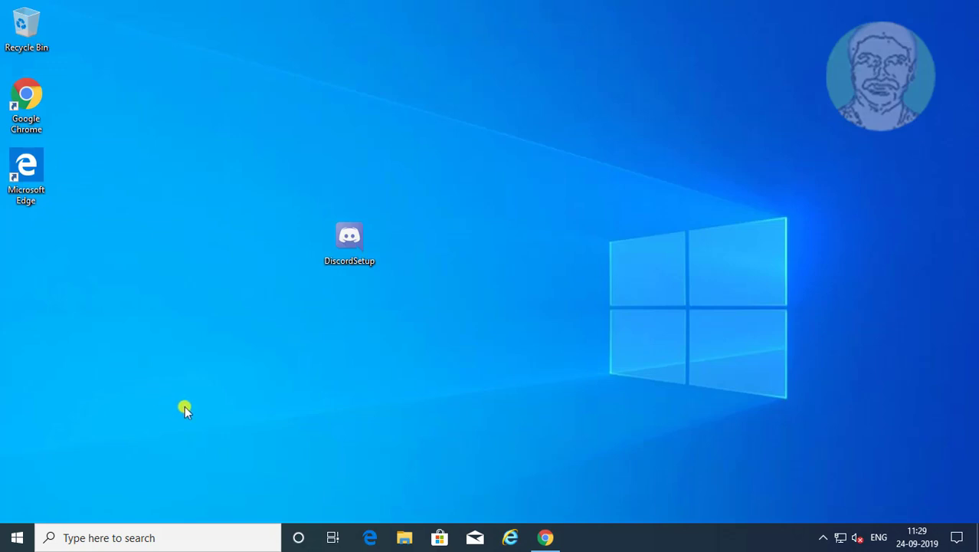
left_click(405, 537)
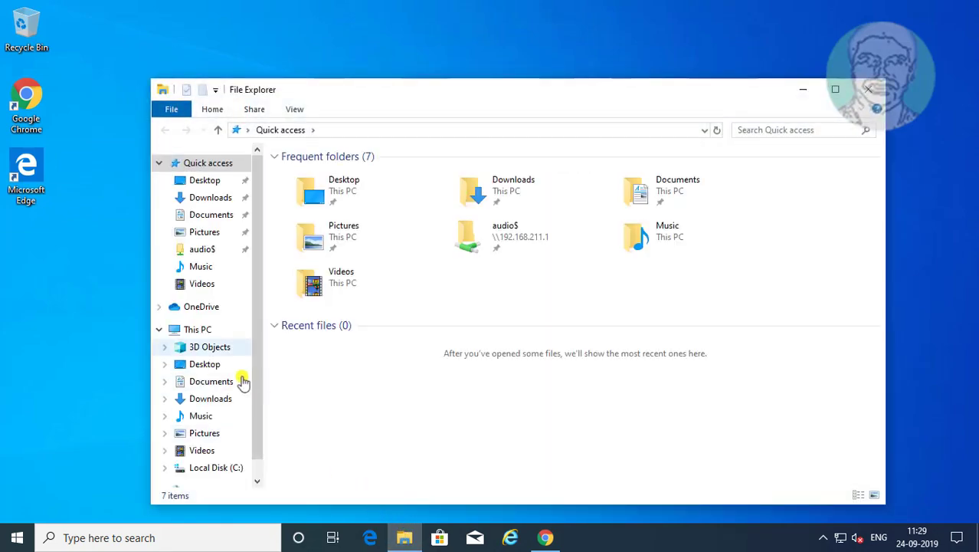
right_click(197, 333)
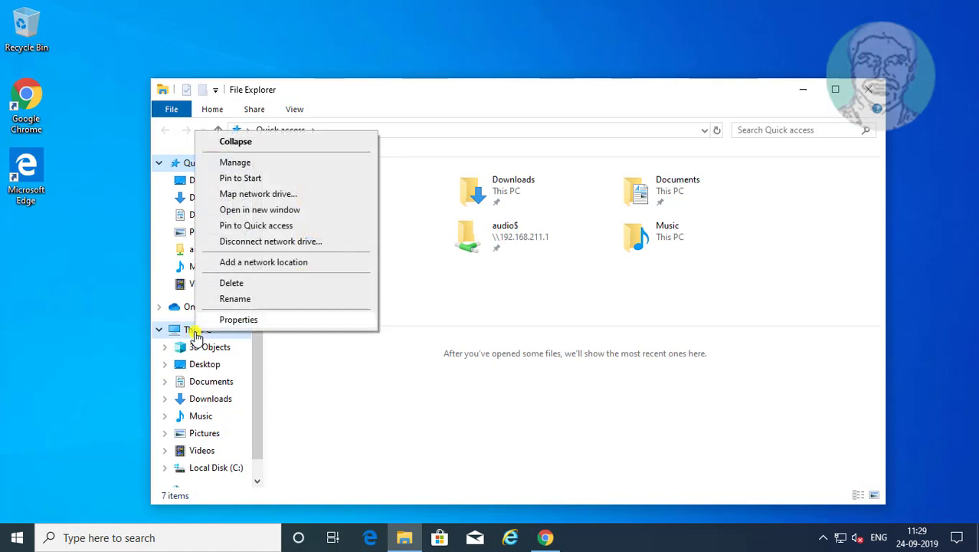
left_click(247, 320)
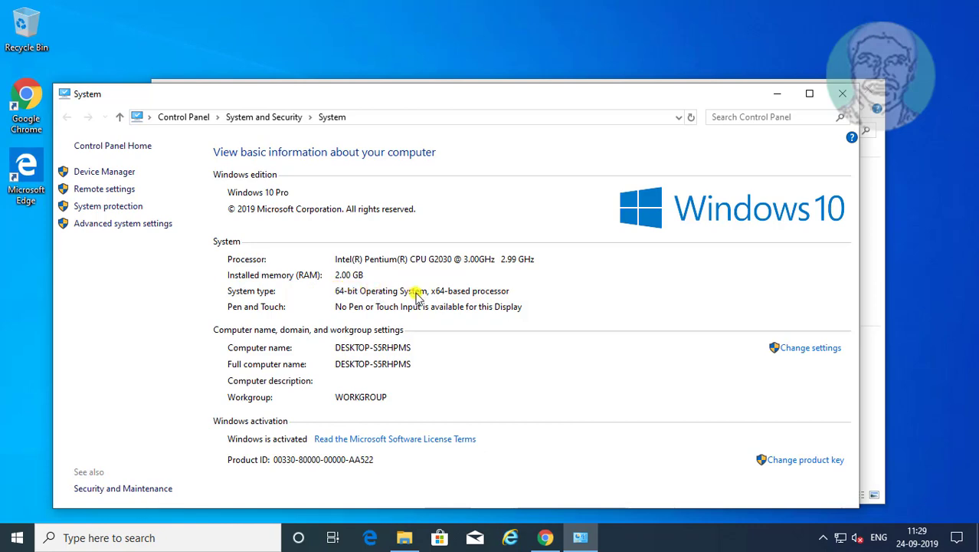
left_click(842, 94)
left_click(871, 90)
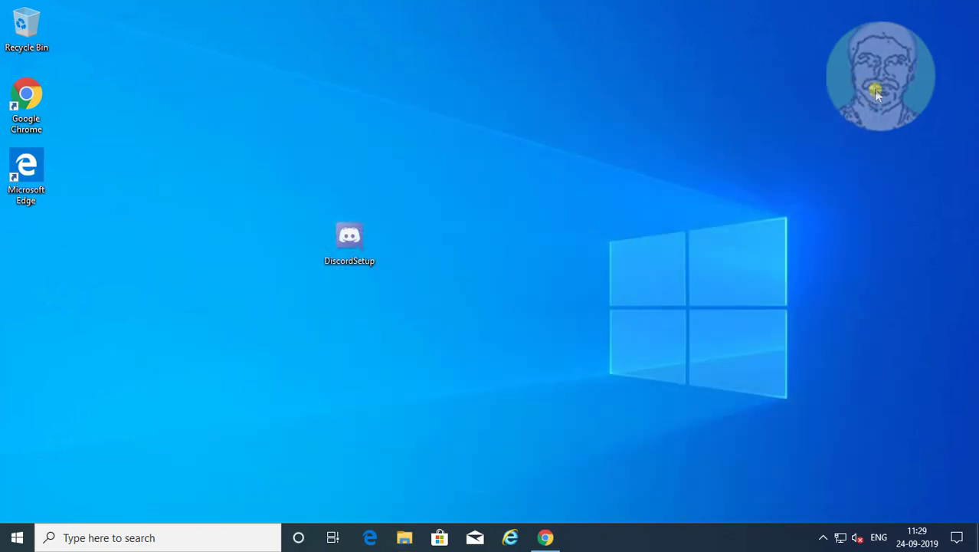
Step: Search '7 zip' in Chrome, then download and open 7z1900-x64.exe from 7-zip.org
double_click(25, 96)
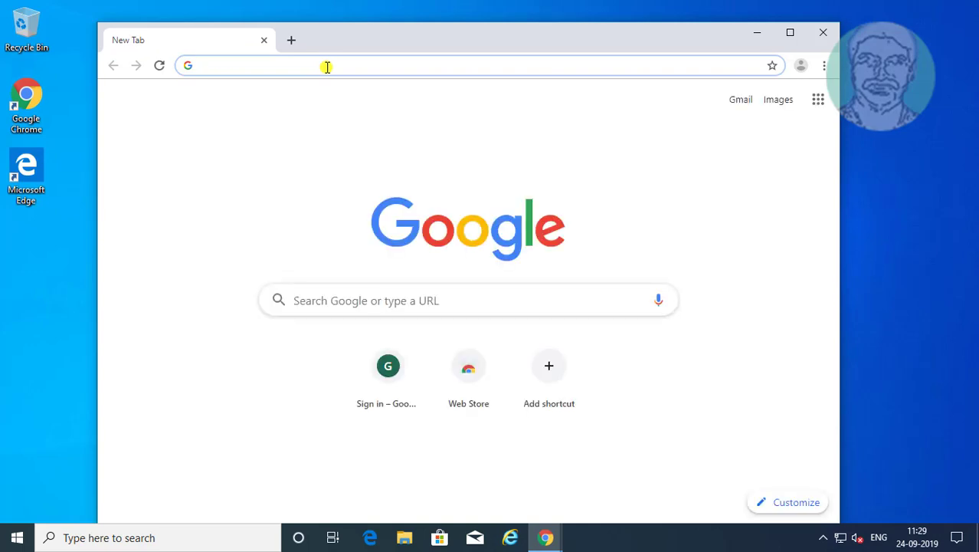
type("7 zip")
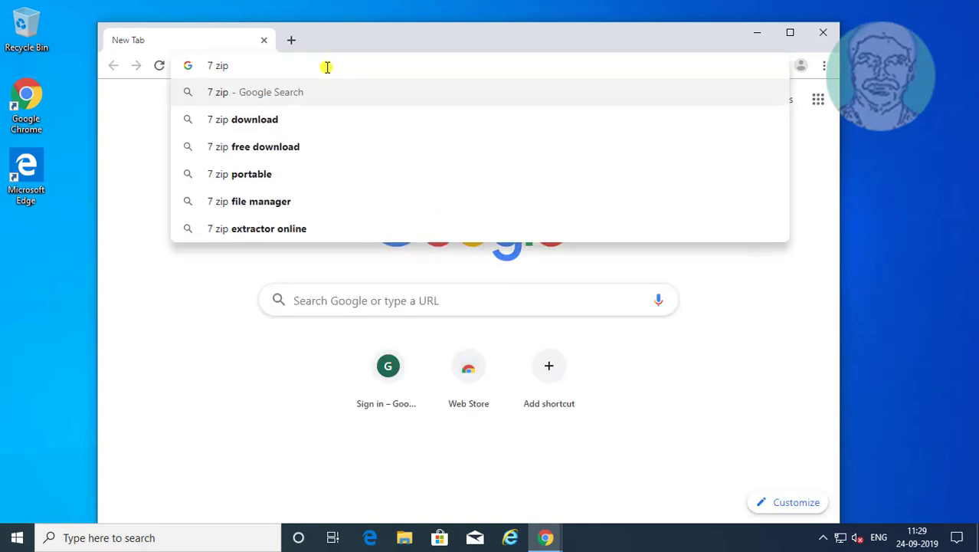
key("Return")
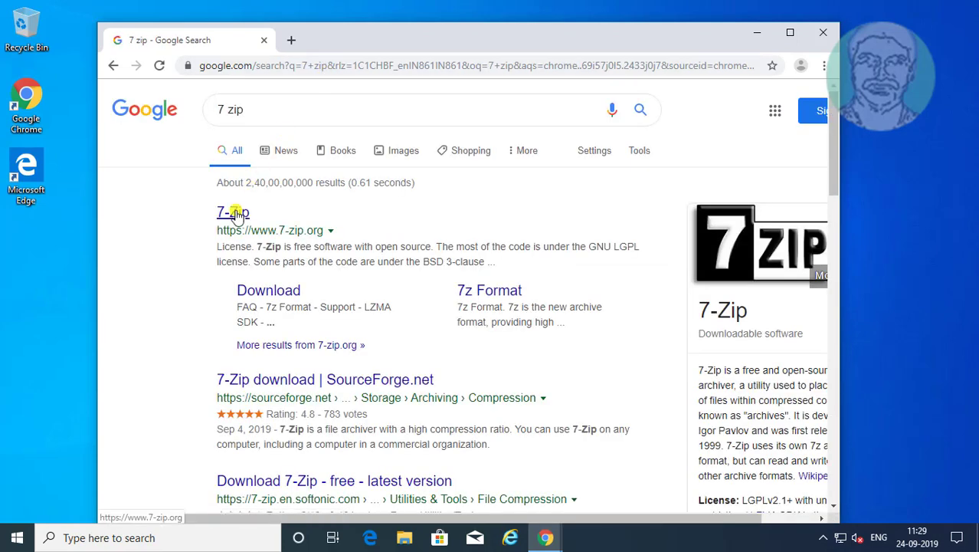
left_click(234, 213)
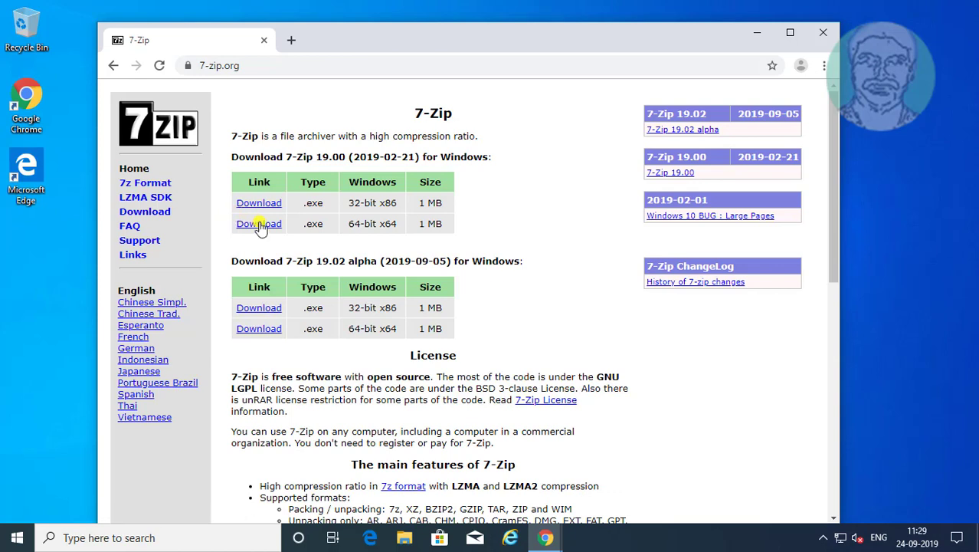
left_click(260, 226)
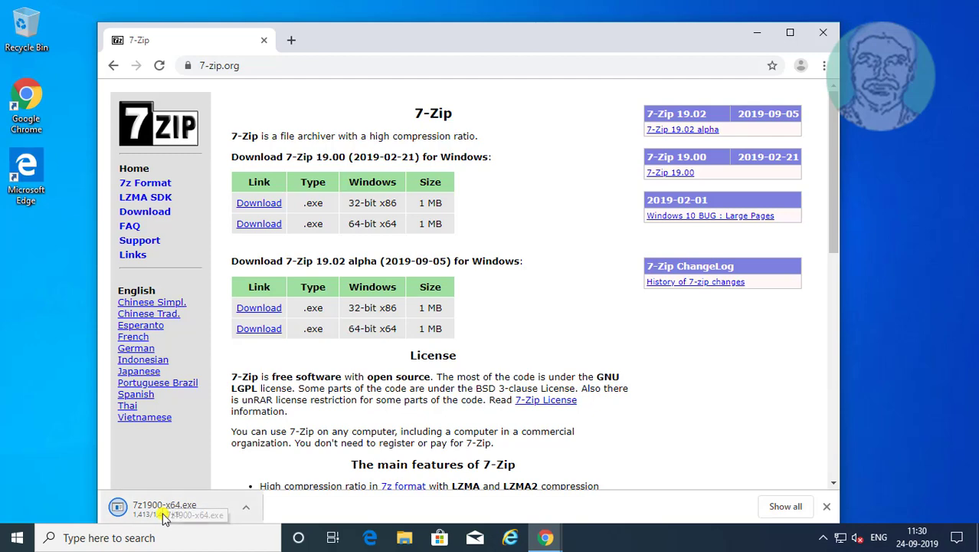
left_click(167, 512)
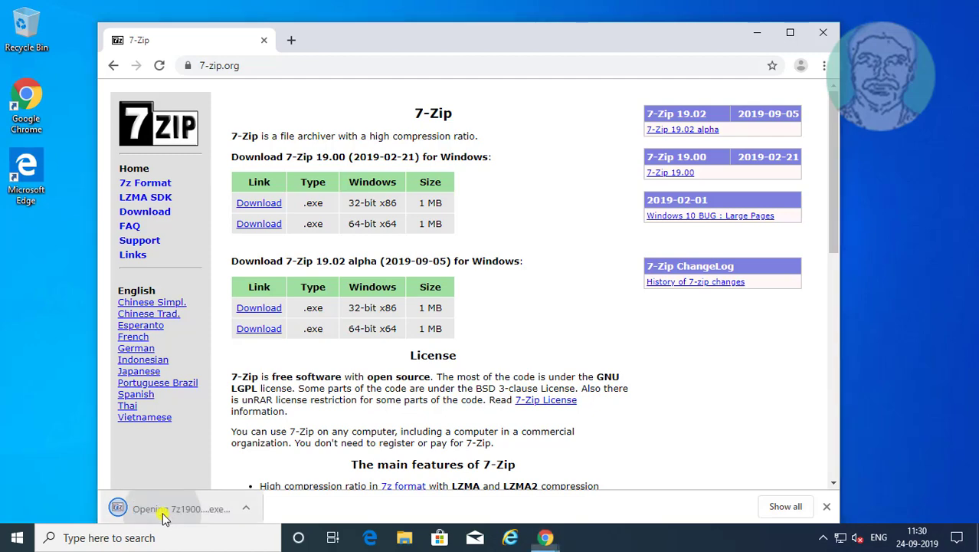
Step: Install 7-Zip 19.00 (x64) into the default C:\Program Files\7-Zip folder, approving the UAC prompt
left_click(754, 37)
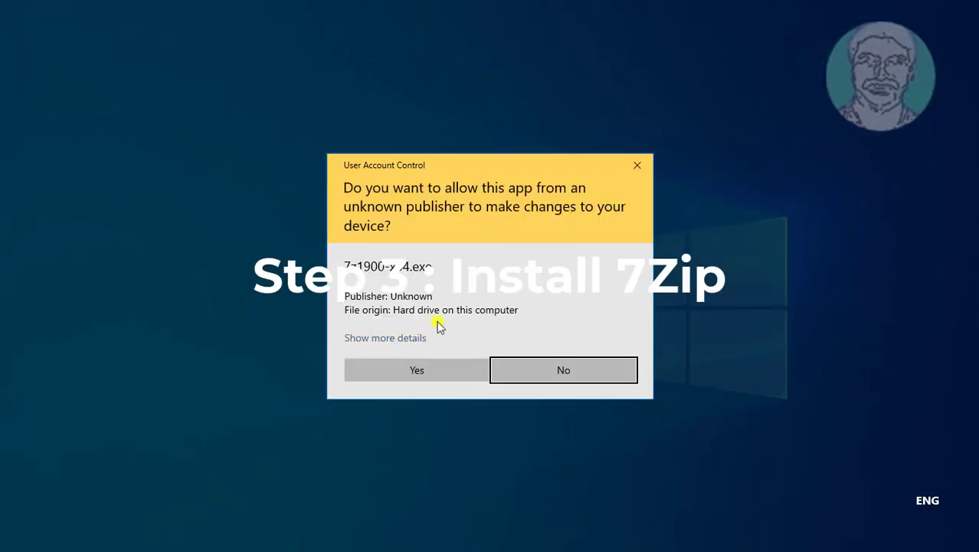
left_click(411, 374)
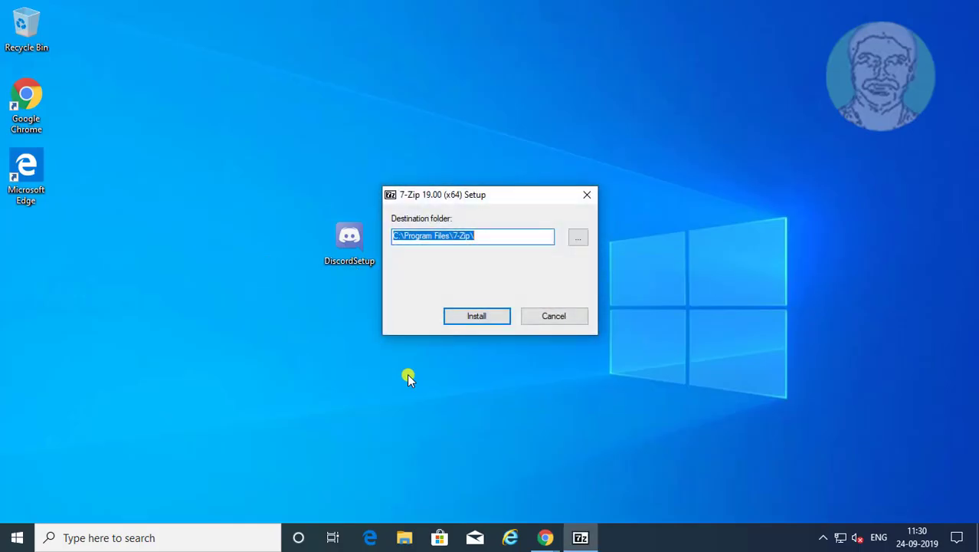
left_click(471, 317)
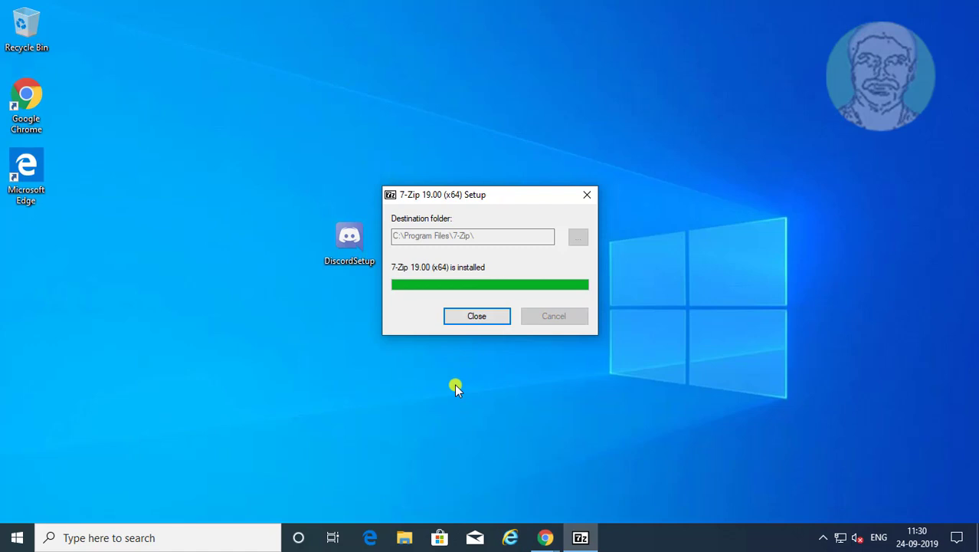
left_click(472, 317)
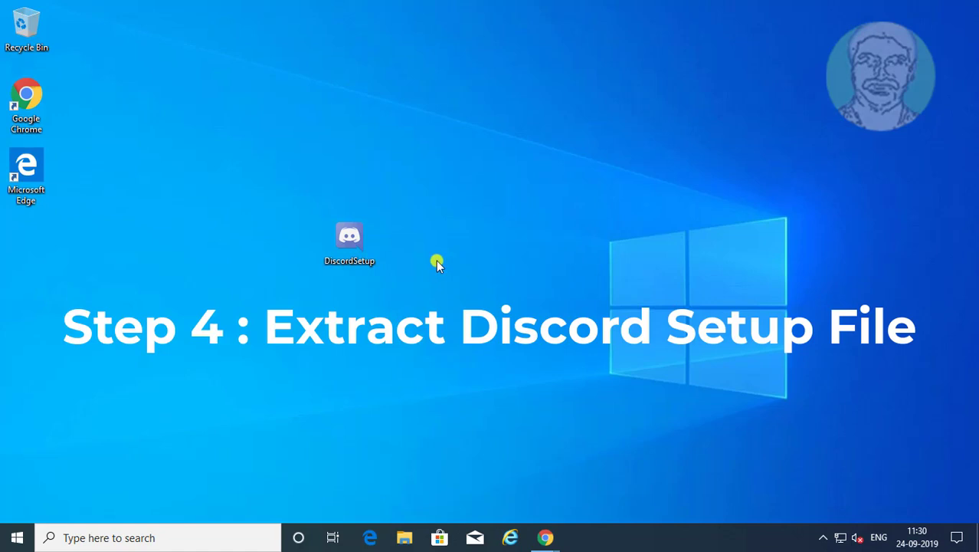
Step: Use 7-Zip's Extract to "DiscordSetup\" on the desktop DiscordSetup installer
right_click(357, 239)
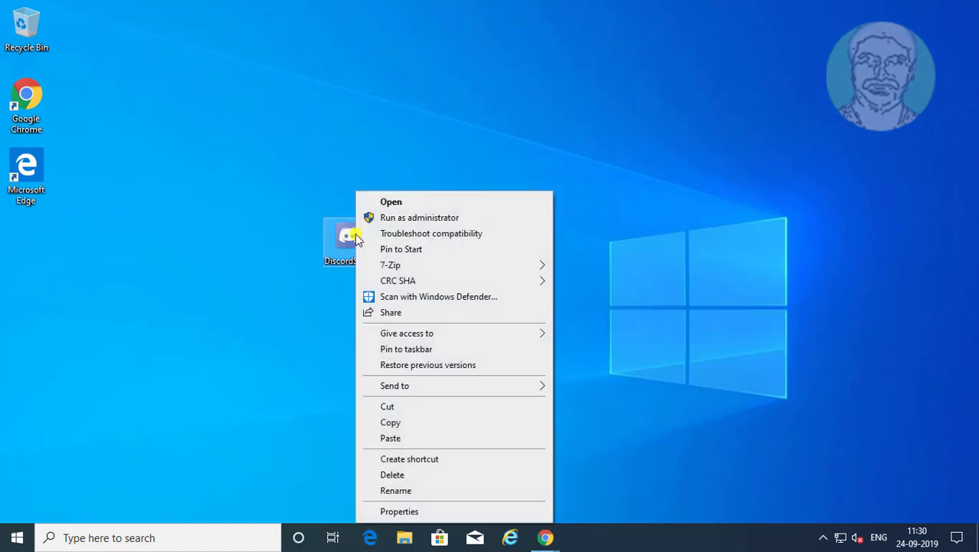
mouse_move(421, 268)
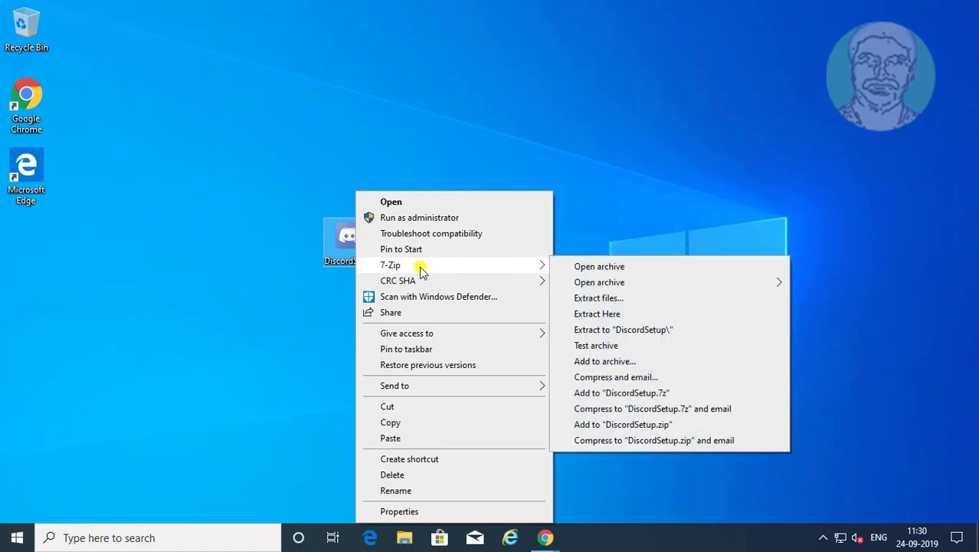
left_click(638, 330)
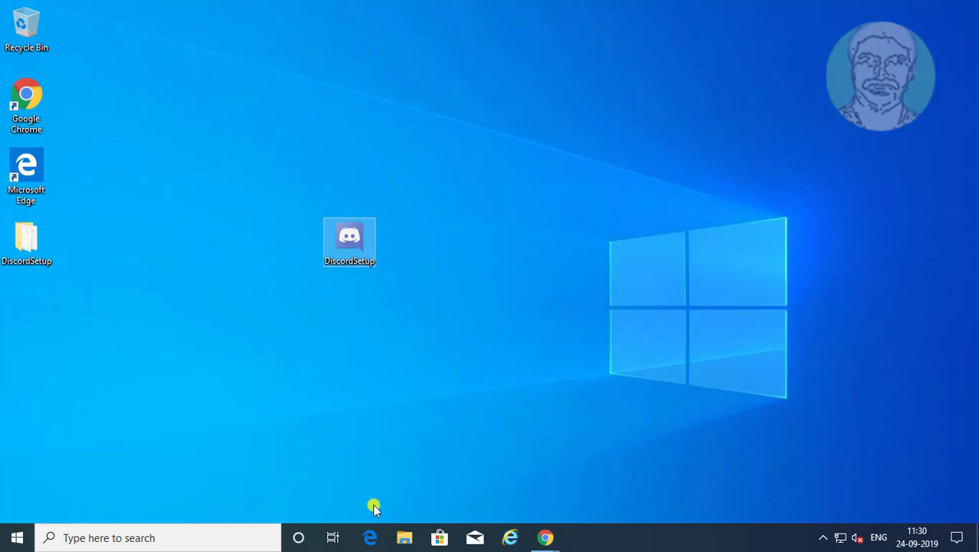
Step: Open Local Disk (C:) in File Explorer and drag the desktop DiscordSetup folder into it
left_click(405, 537)
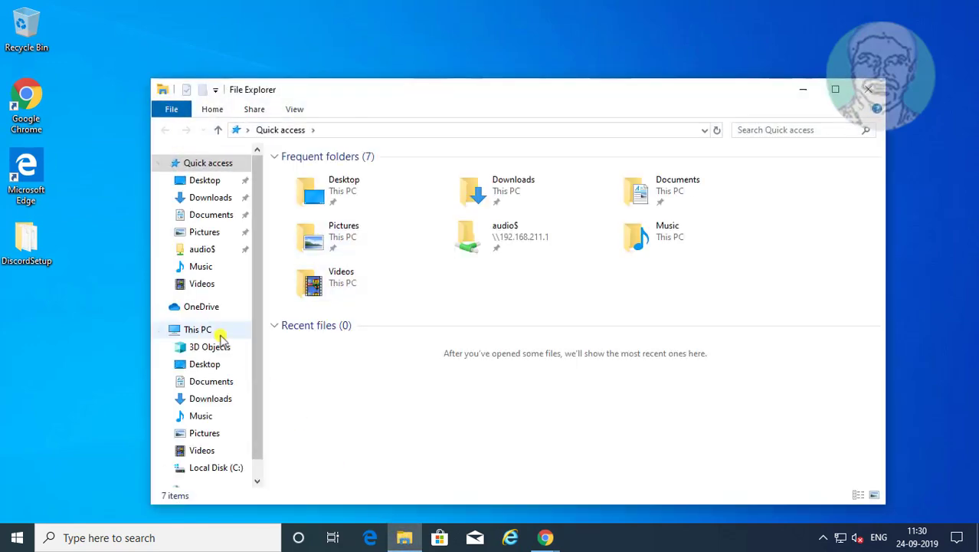
left_click(215, 331)
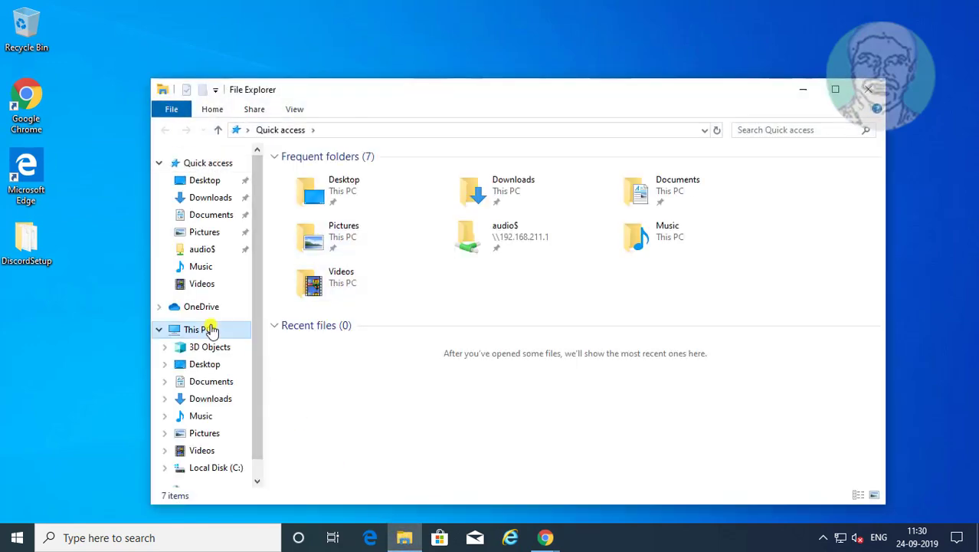
left_click(316, 334)
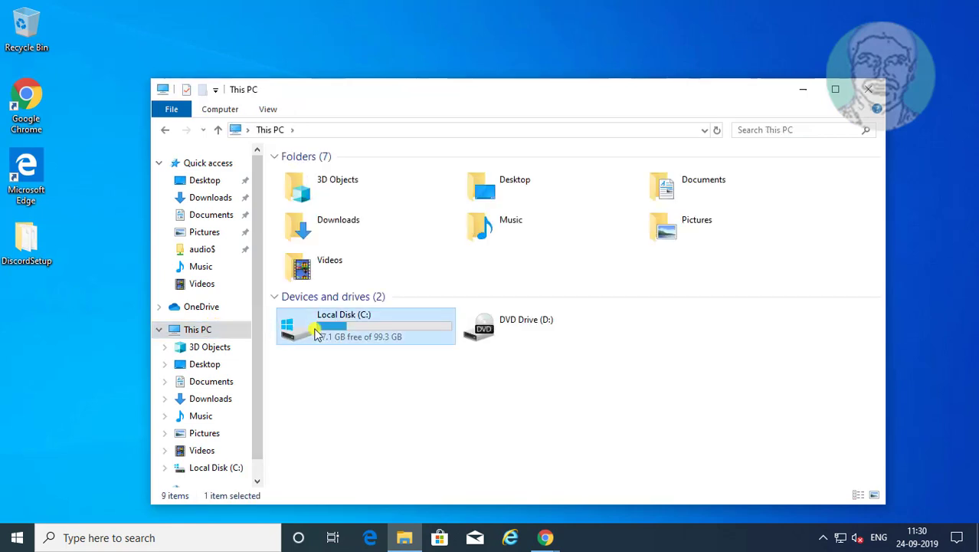
double_click(316, 333)
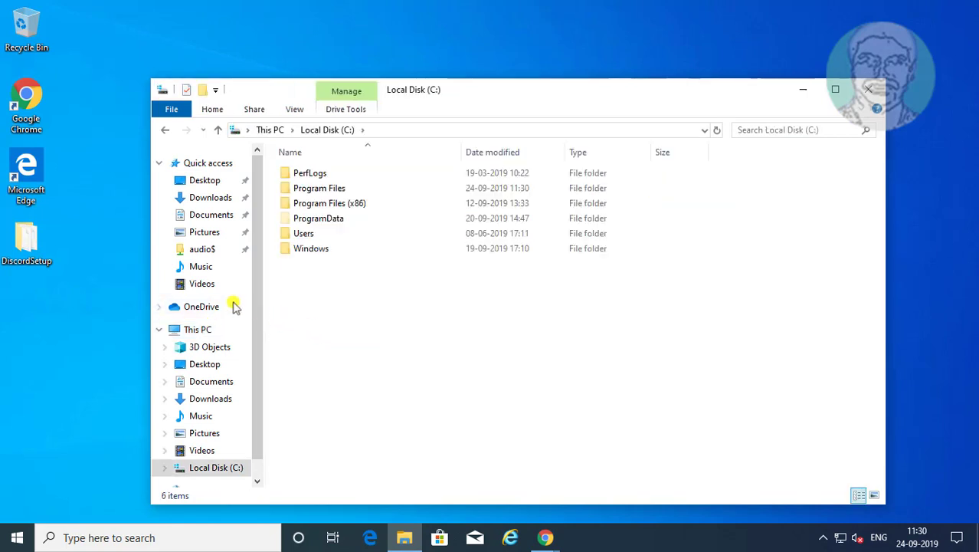
left_click_drag(26, 241, 363, 298)
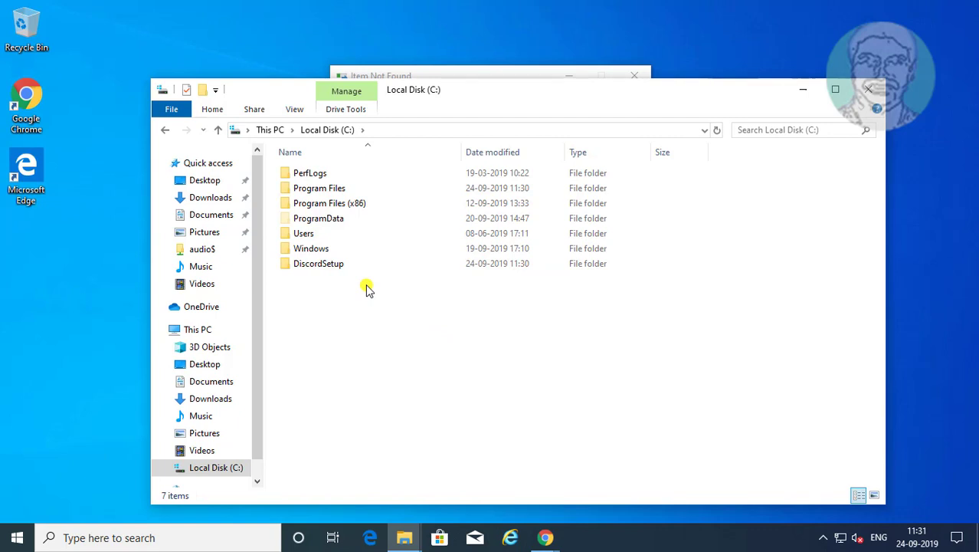
Step: In C:\DiscordSetup, extract Discord-0.0.305-full.nupkg with 7-Zip into a Discord-0.0.305-full folder
double_click(318, 267)
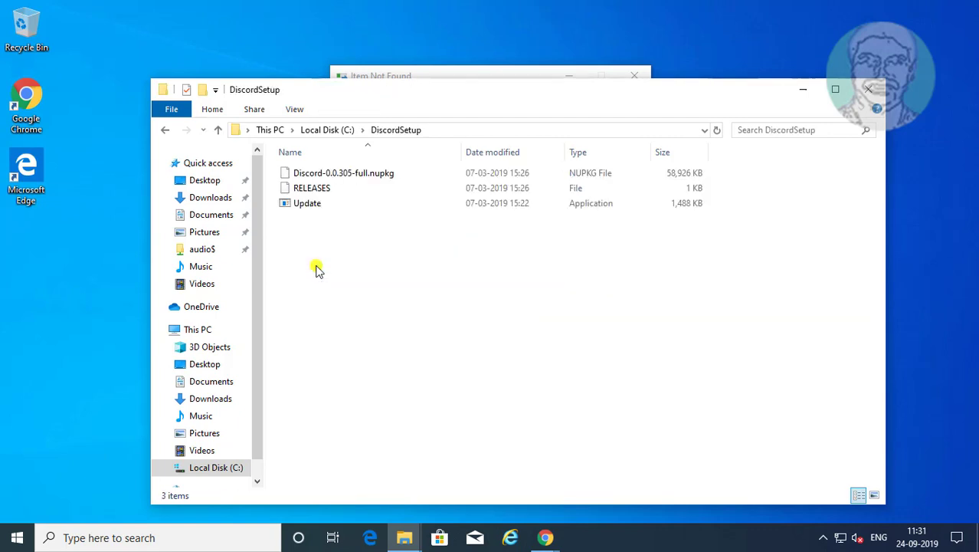
left_click(377, 175)
right_click(377, 175)
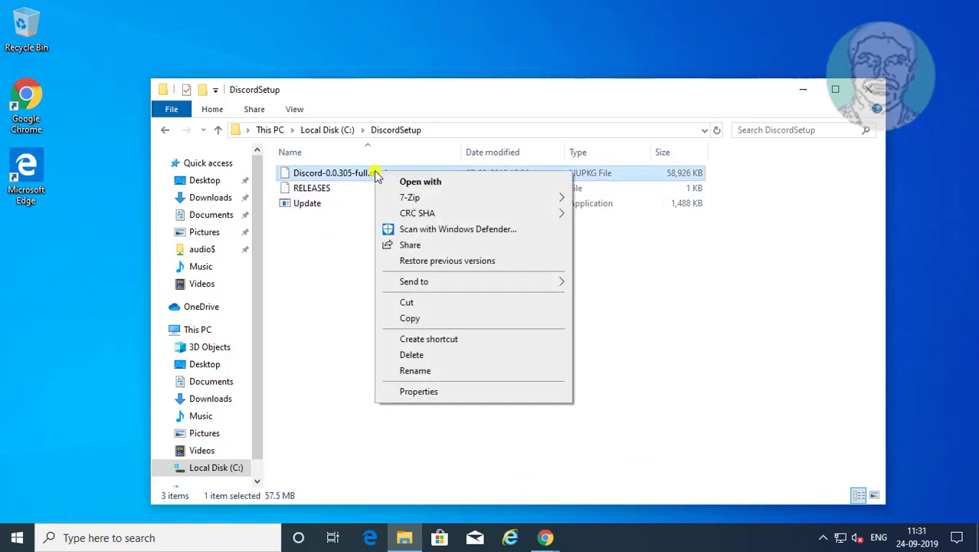
key("Down")
key("Down")
key("Right")
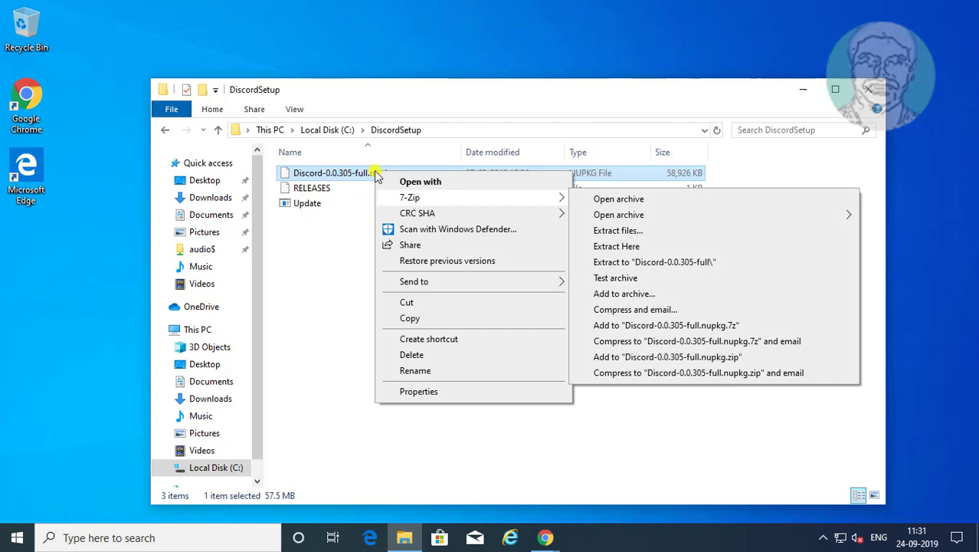
key("Down")
key("Down")
key("Down")
key("Down")
key("Down")
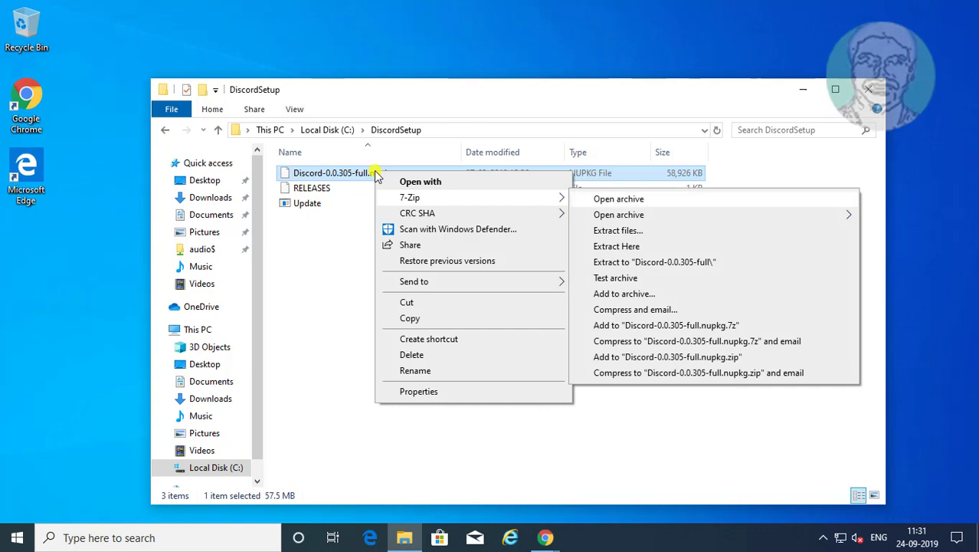
left_click(673, 265)
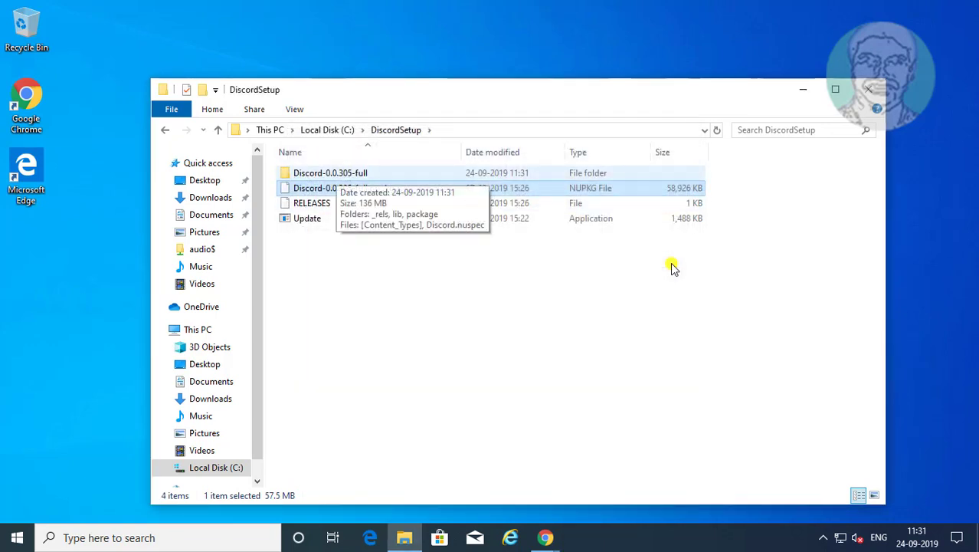
Step: Browse into Discord-0.0.305-full\lib\net45 and scroll to the Discord application
double_click(361, 175)
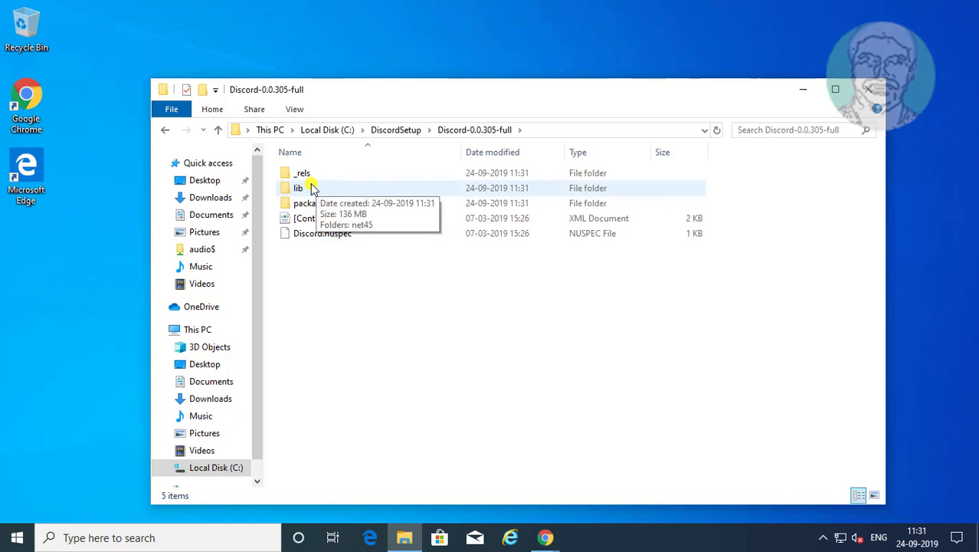
double_click(299, 188)
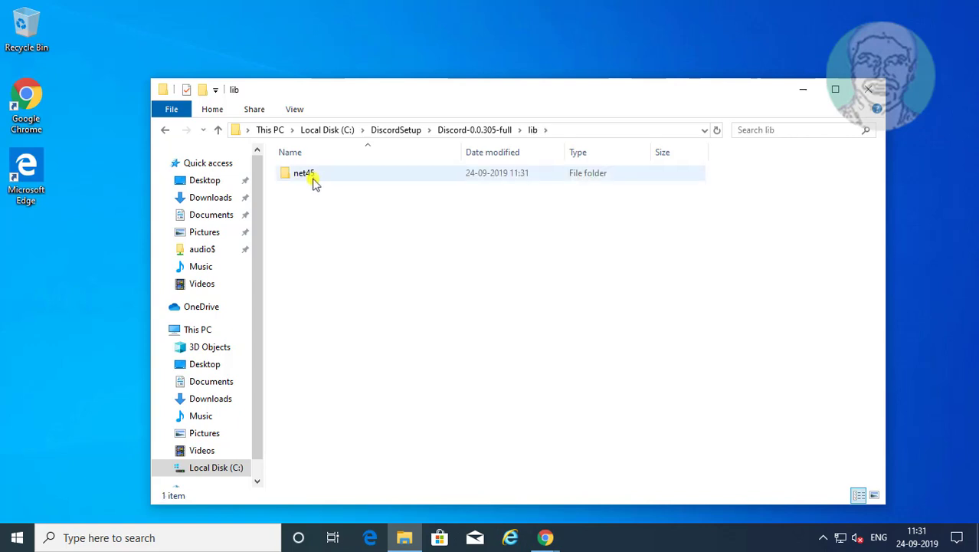
double_click(314, 174)
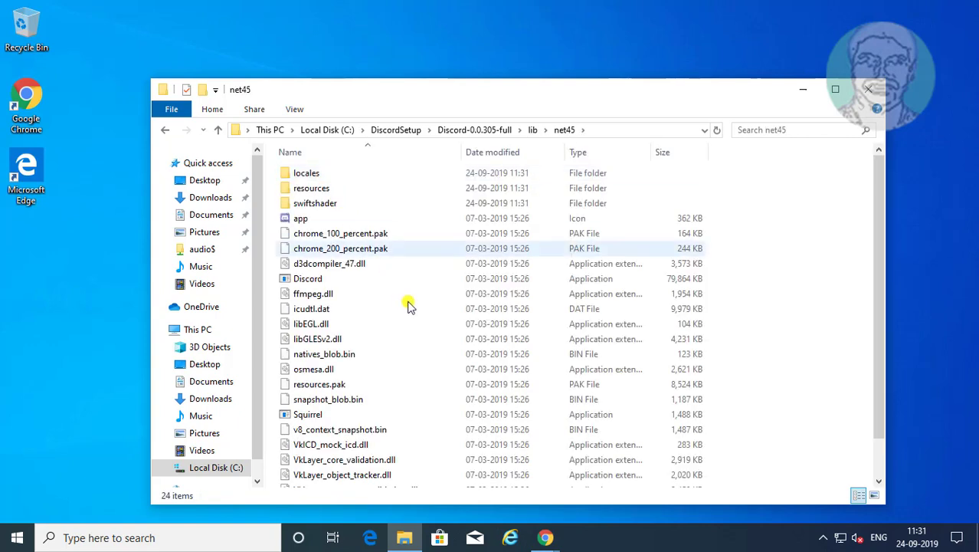
scroll(408, 305, "down", 1)
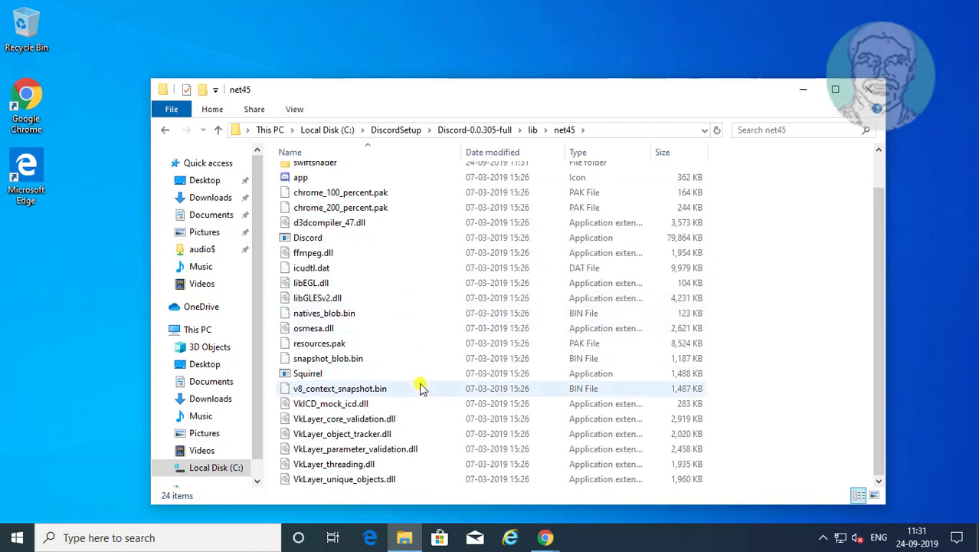
Step: Bring up the Discord application's Send to menu and highlight Desktop (create shortcut)
right_click(320, 238)
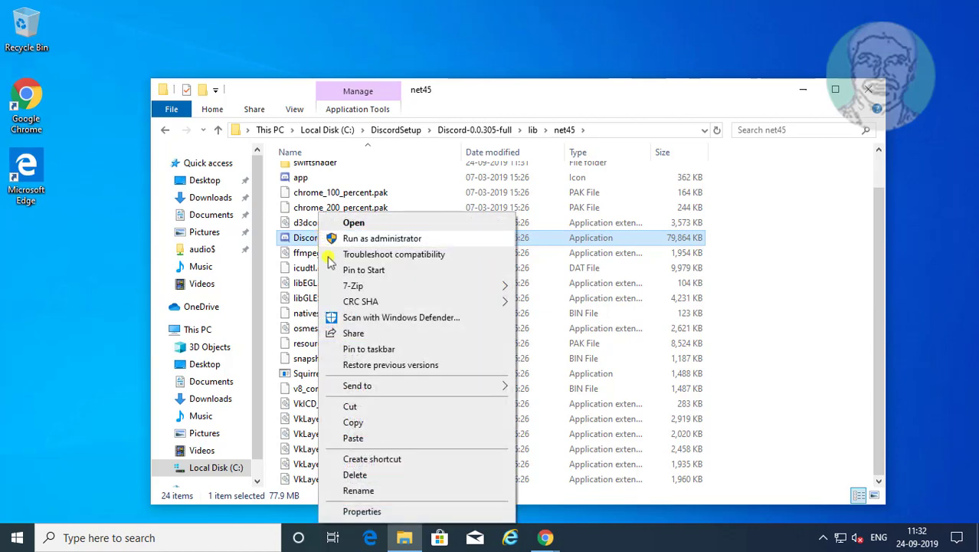
mouse_move(383, 381)
key("Right")
key("Down")
key("Down")
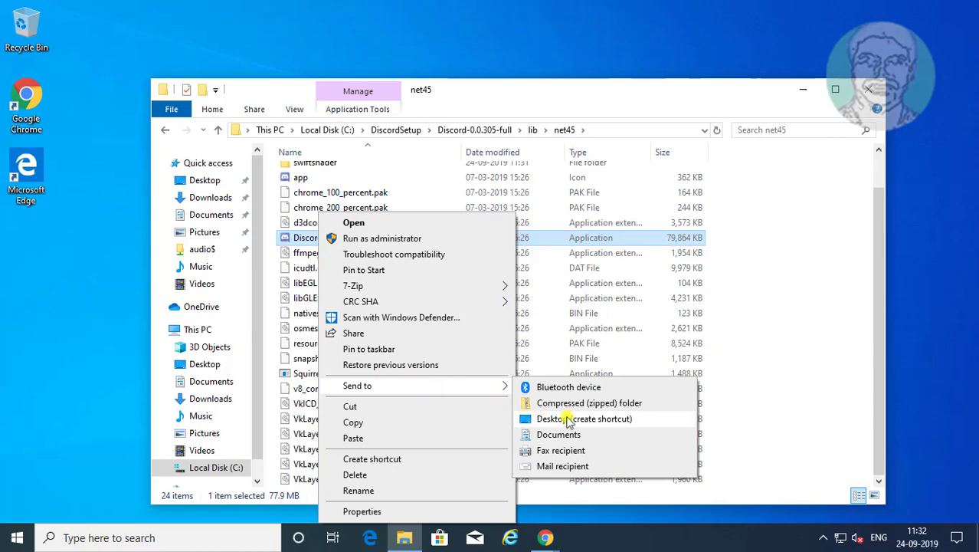
Step: Create the Discord desktop shortcut, close File Explorer, and launch Discord from the shortcut
left_click(600, 423)
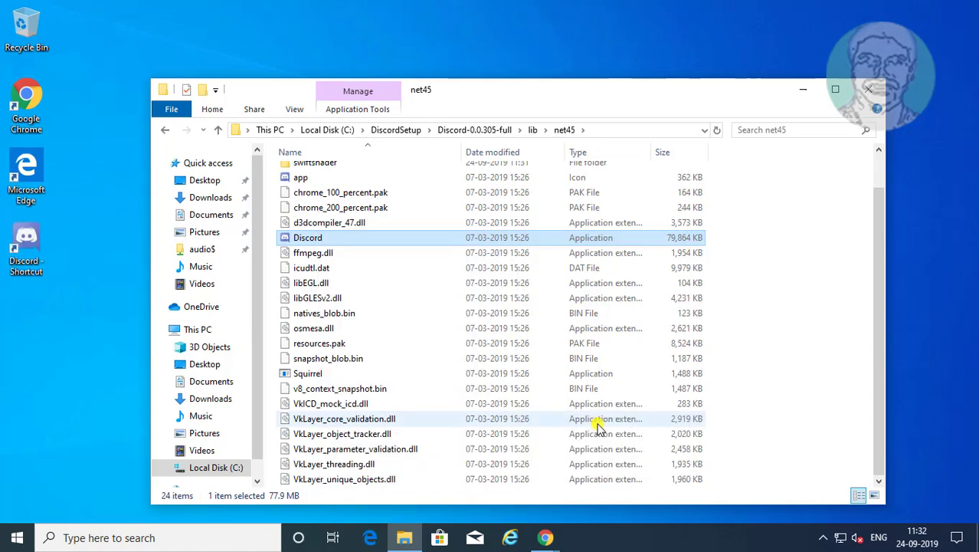
left_click(869, 90)
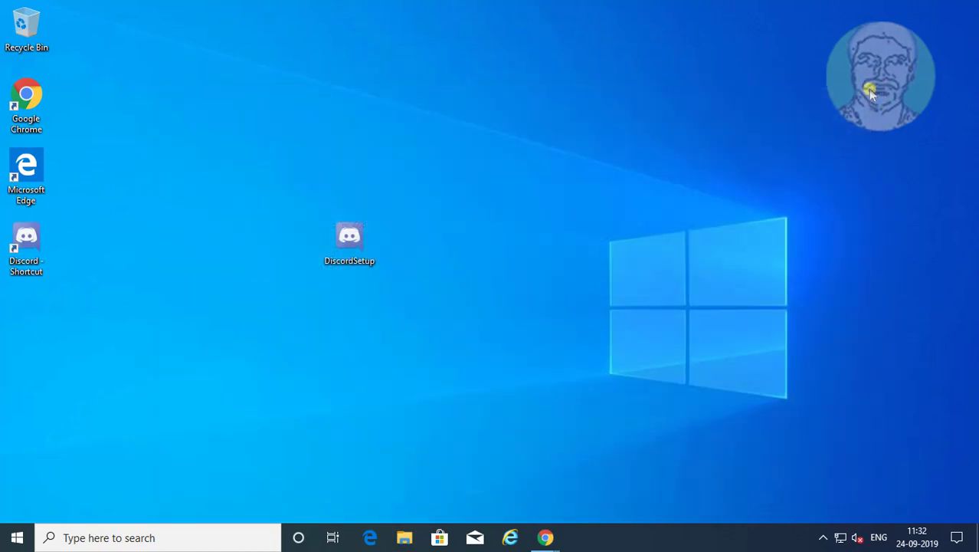
double_click(25, 242)
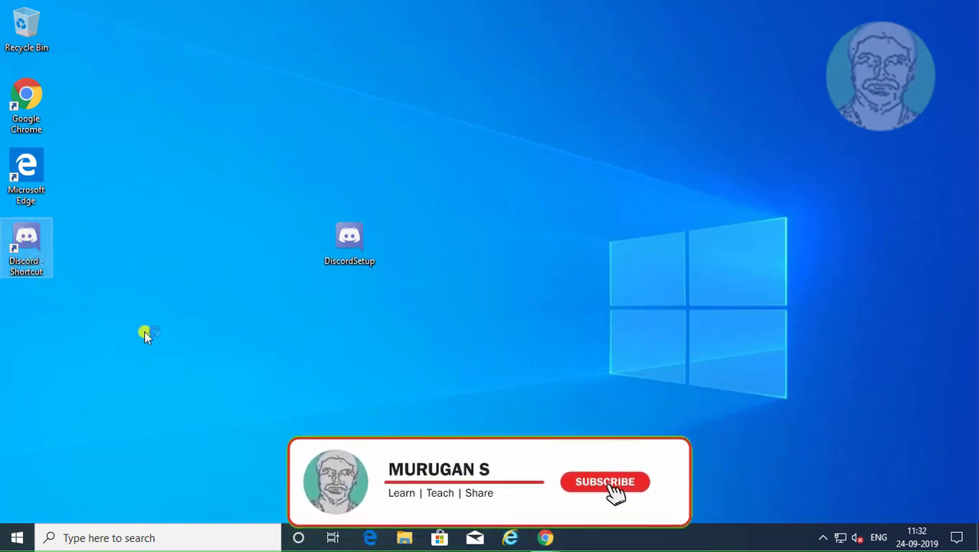